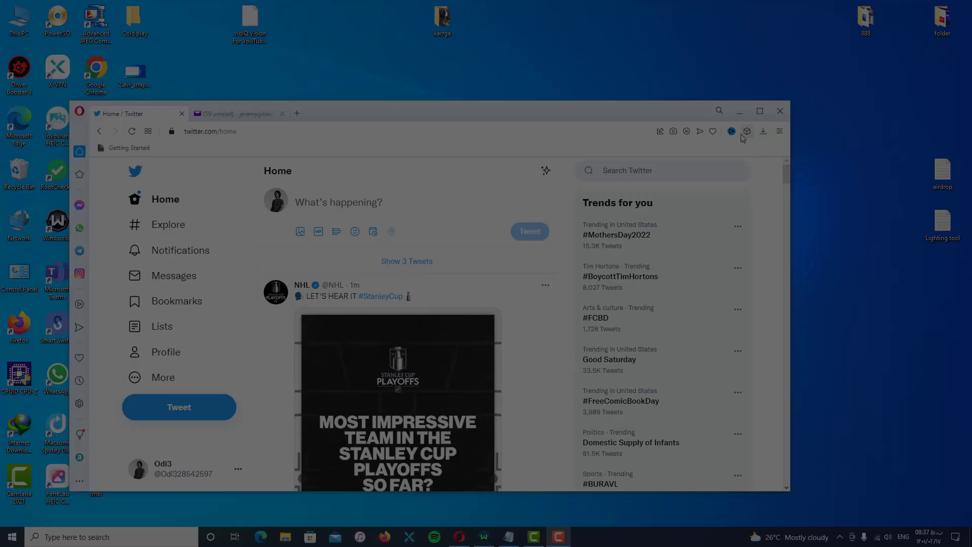
Step: Maximize the Opera window so the Twitter home timeline fills the screen
click(759, 111)
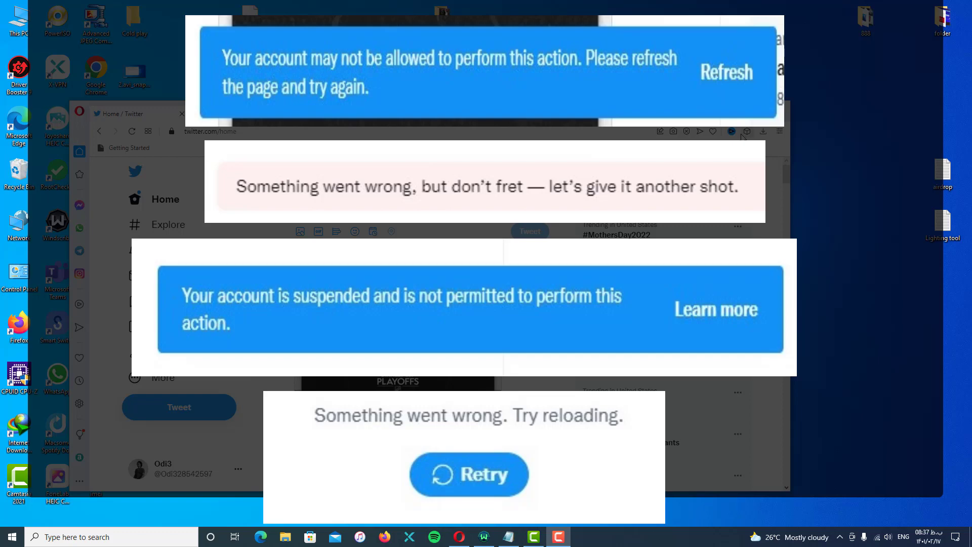
click(759, 113)
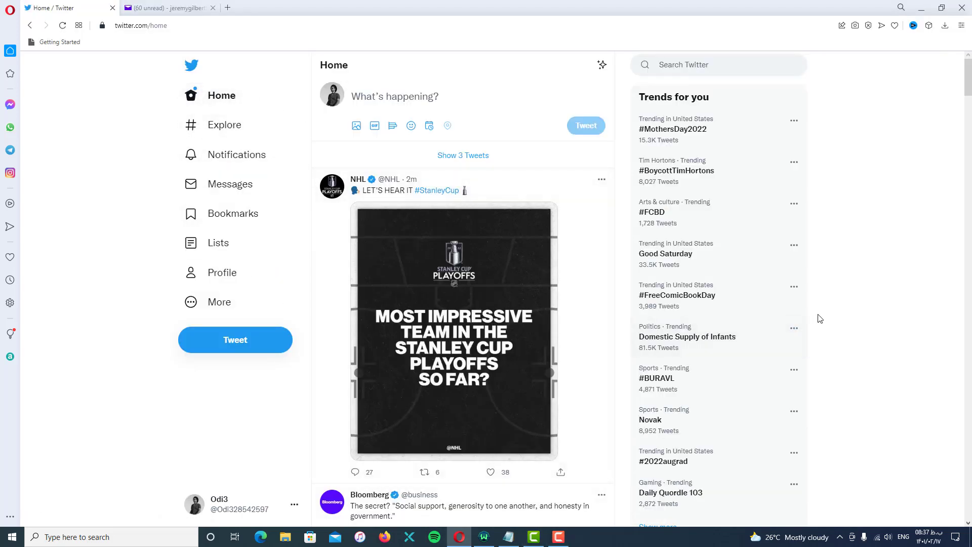
Step: Scroll the home feed up and down around the 'hi i'm here' tweet draft
scroll(820, 313, down, 5)
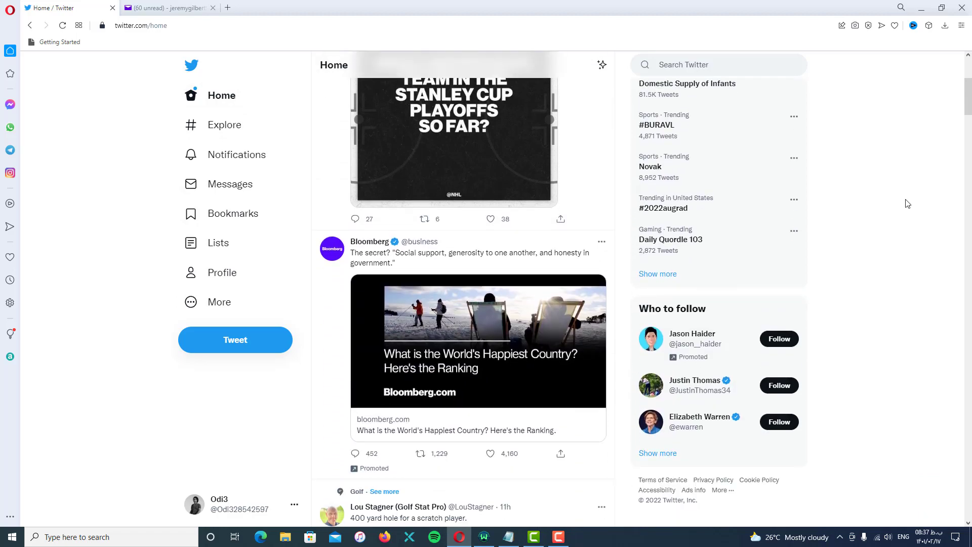
scroll(908, 204, down, 6)
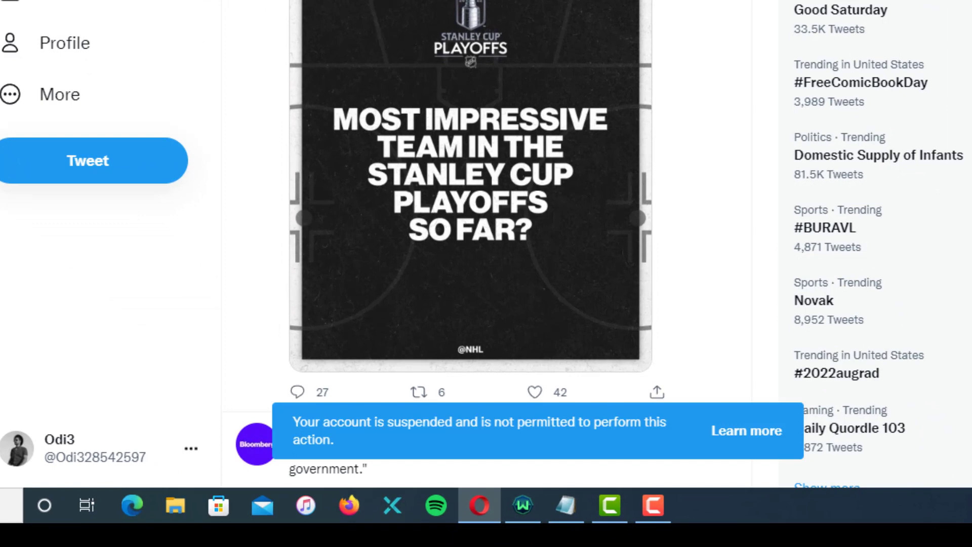
scroll(483, 243, up, 1)
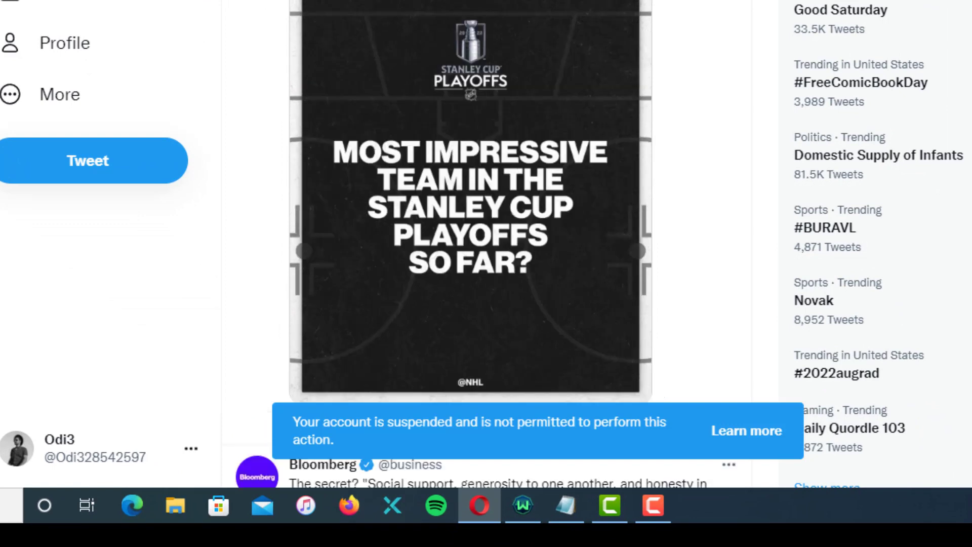
scroll(483, 243, up, 1)
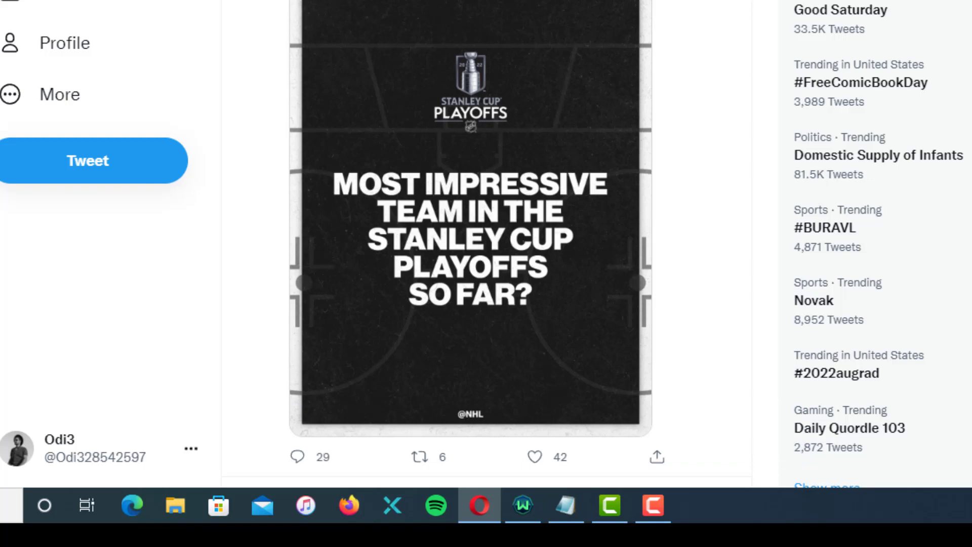
scroll(486, 243, down, 2)
scroll(486, 243, up, 3)
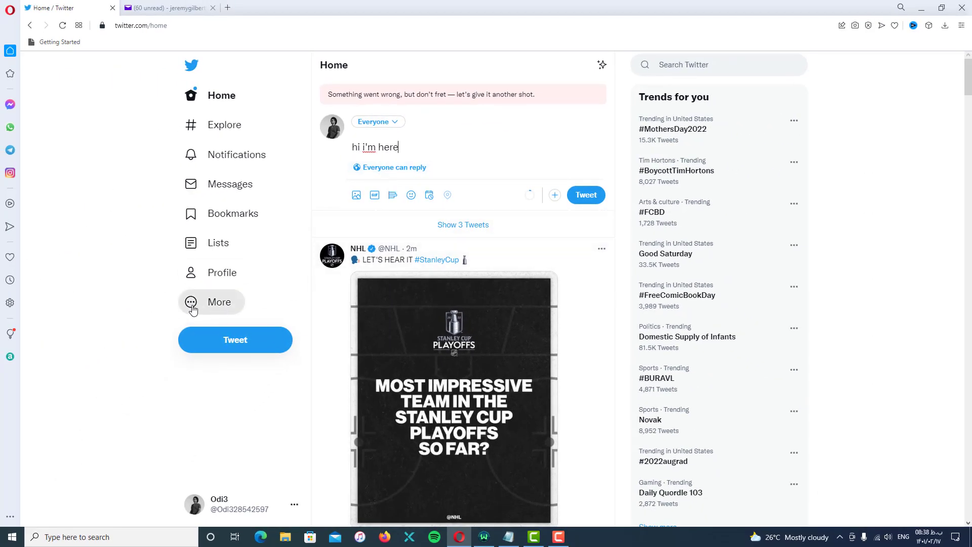
Step: Open Account information under Settings and privacy and retry after the error
click(192, 309)
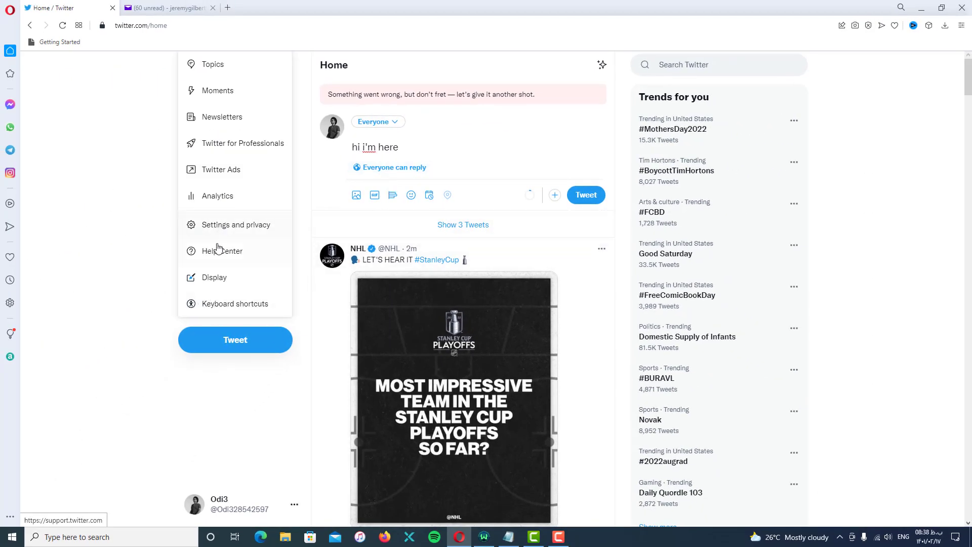
click(234, 223)
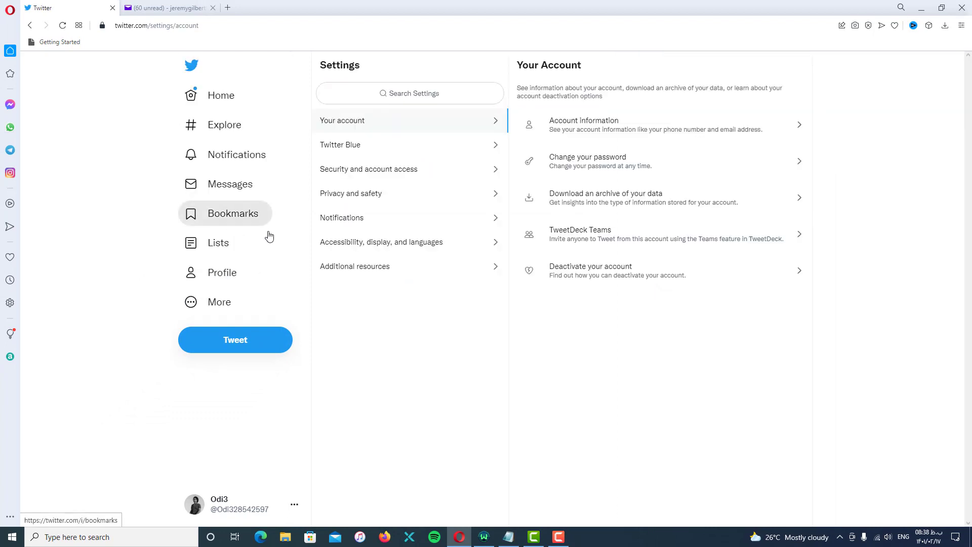
click(588, 137)
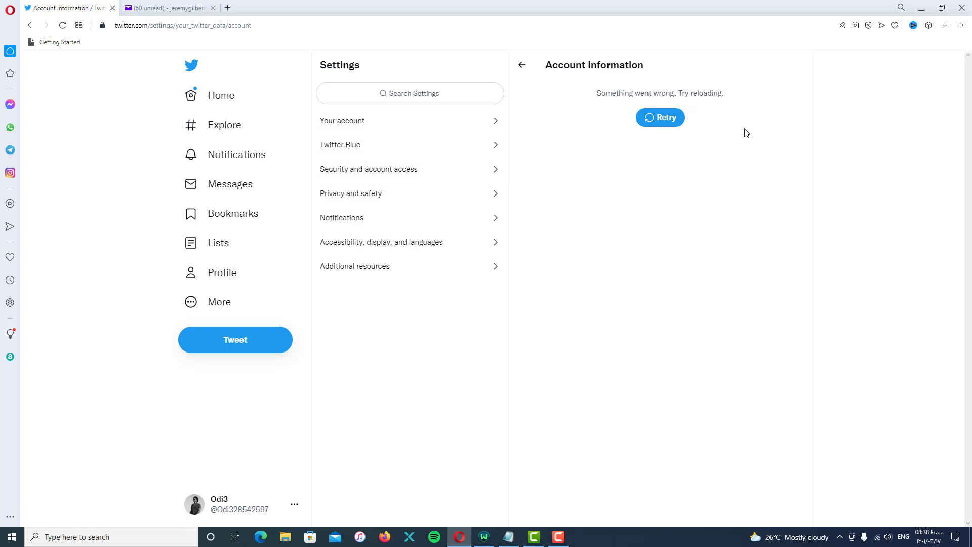
drag(724, 95, 567, 96)
click(644, 137)
click(651, 126)
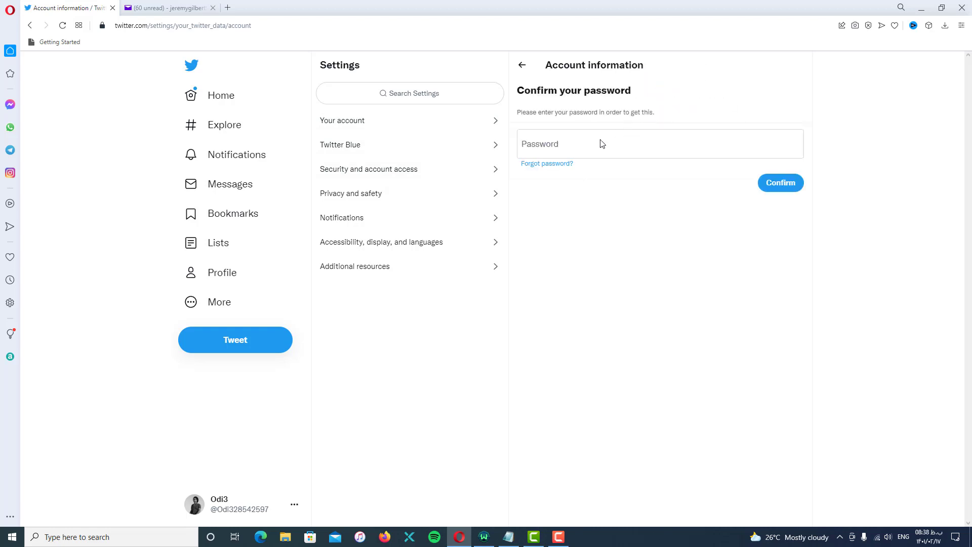
Step: Confirm with the account password, then open the suspension notice's Learn more article
click(570, 148)
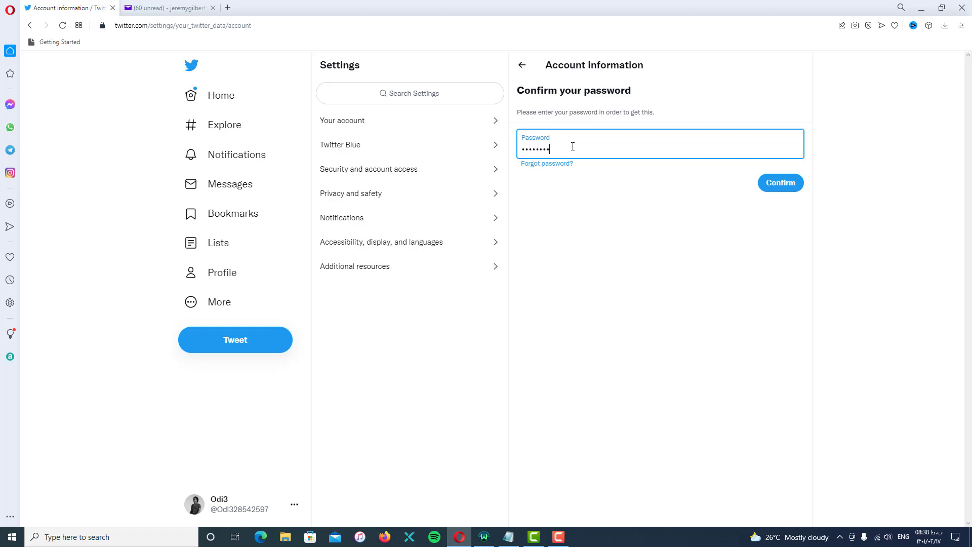
click(781, 183)
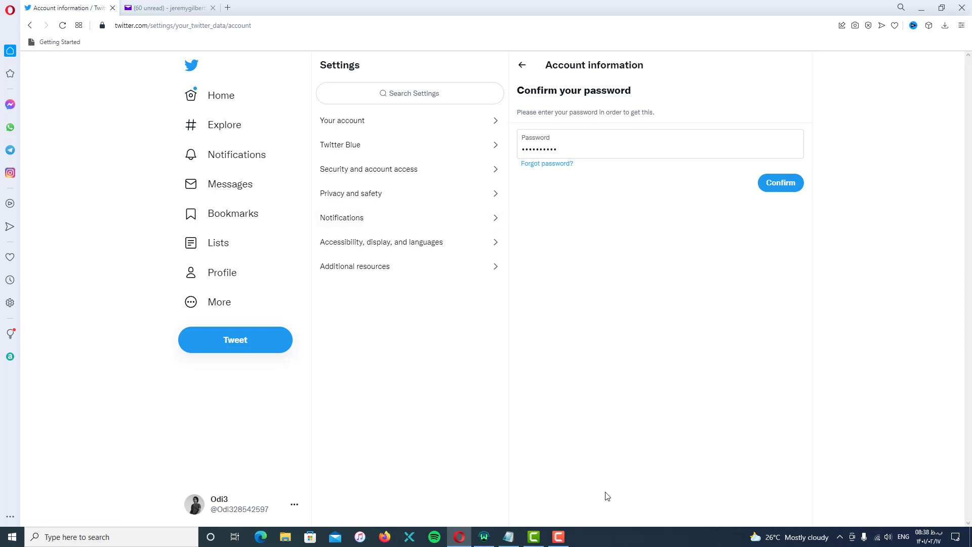
click(780, 185)
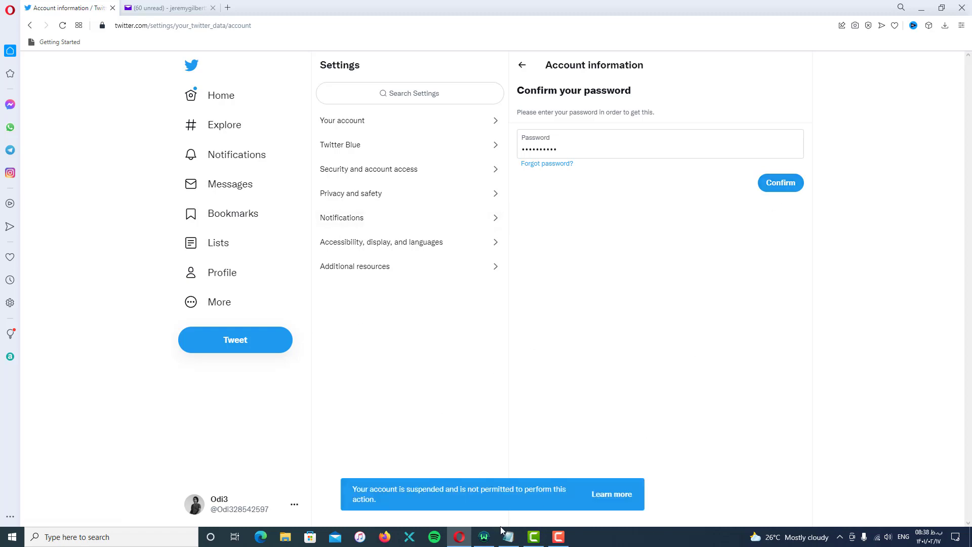
click(612, 498)
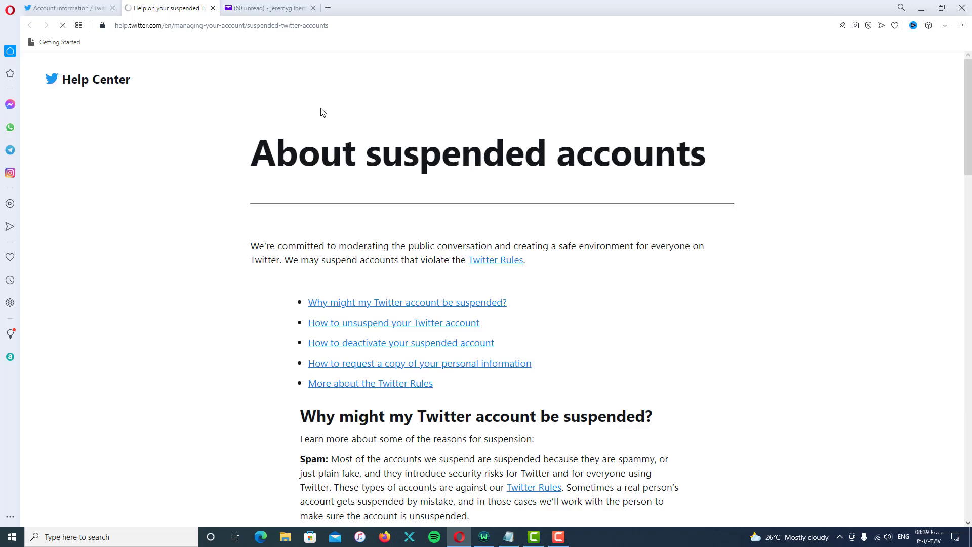
Step: Dismiss the cookie banner and scroll through the About suspended accounts article
scroll(370, 177, down, 5)
scroll(370, 177, up, 5)
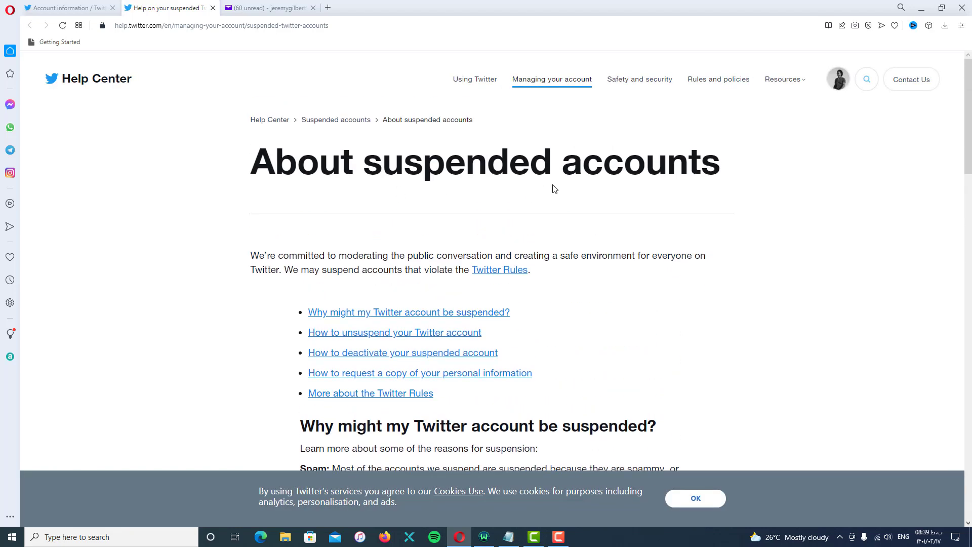
click(696, 500)
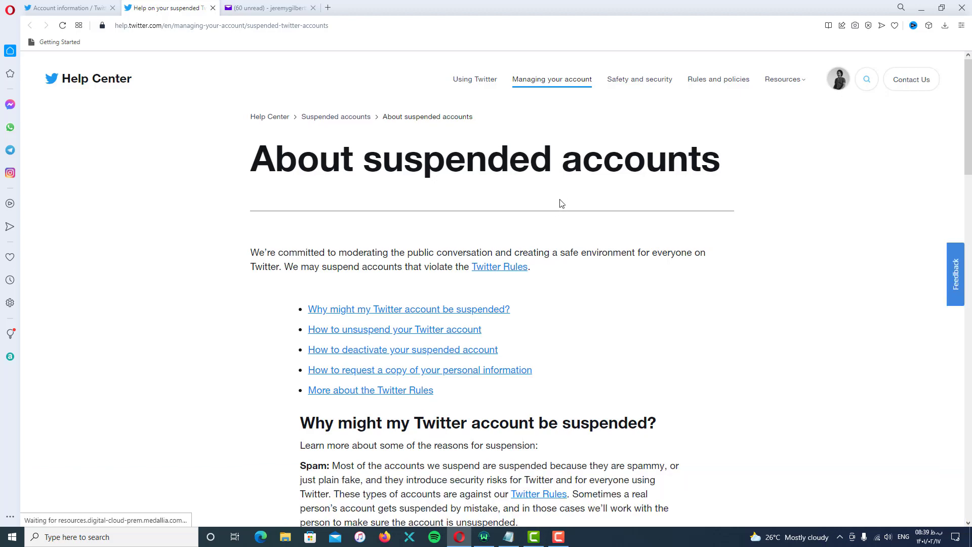
scroll(560, 203, down, 7)
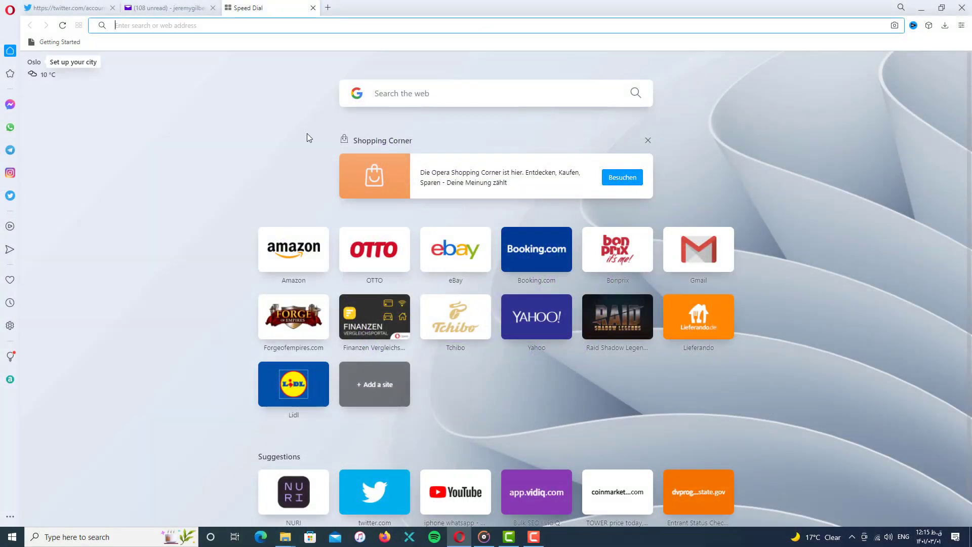
Step: Load google.com from the address bar
text(gooo)
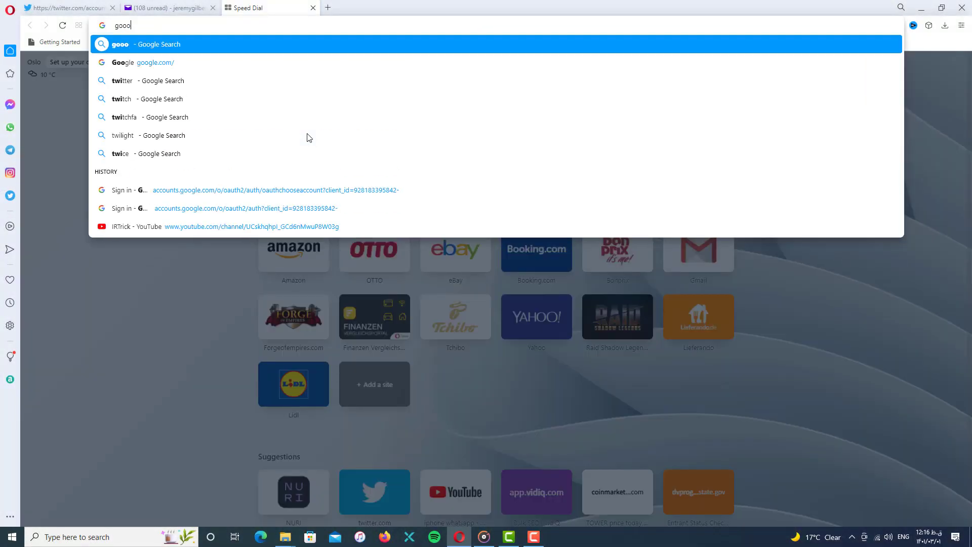
key(BackSpace)
text(gle)
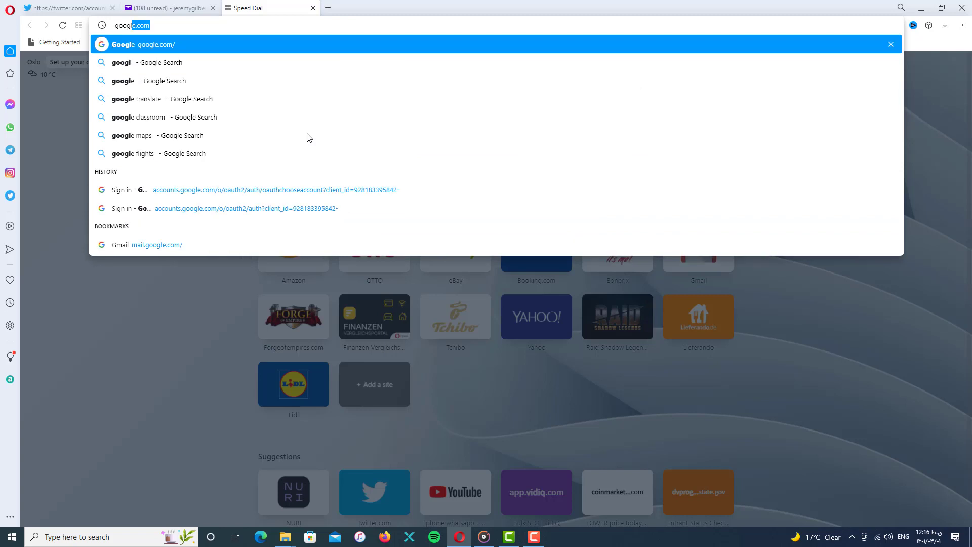
text(.com)
key(Return)
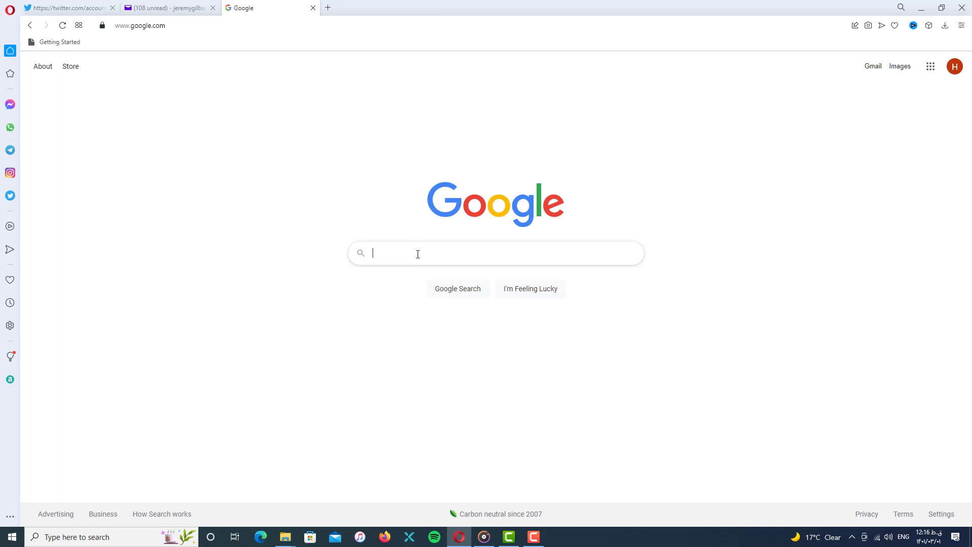
Step: Search 'help.twitter.com appeal' and open the 'Appeal an account suspension or locked account' result
text(help.)
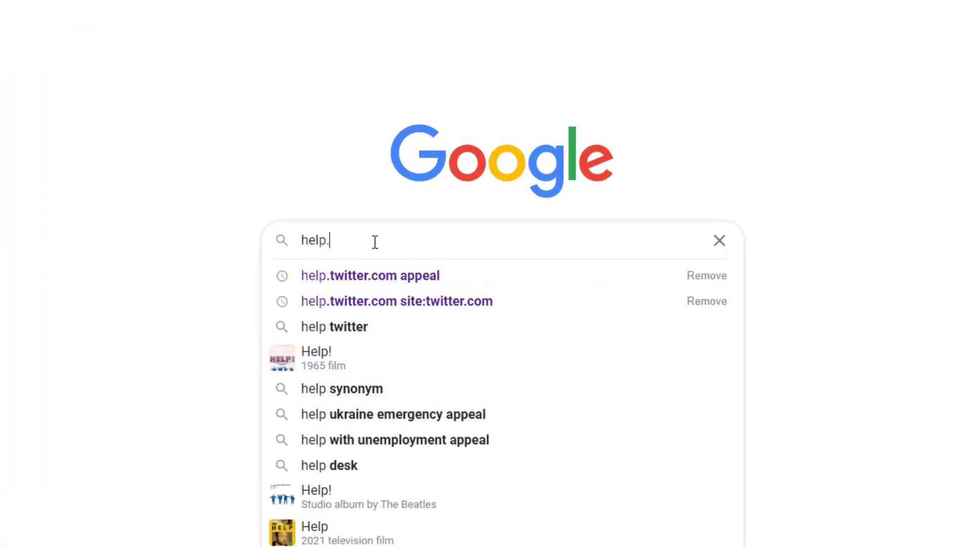
text(twitt)
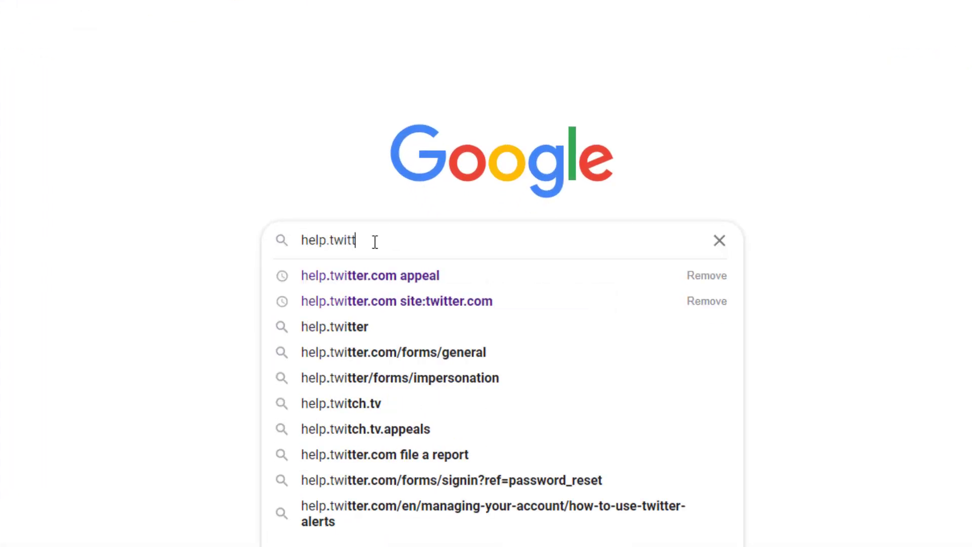
text(er.com )
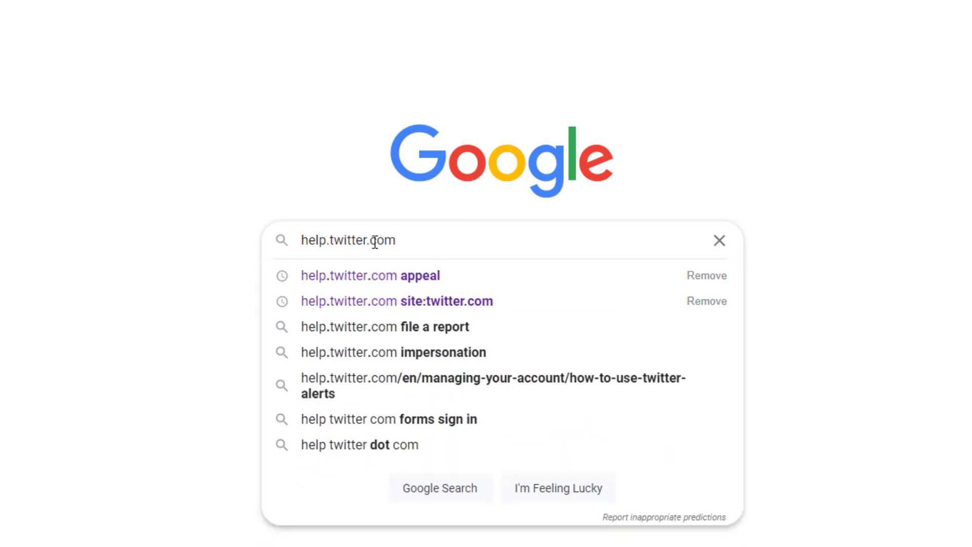
text(appeal)
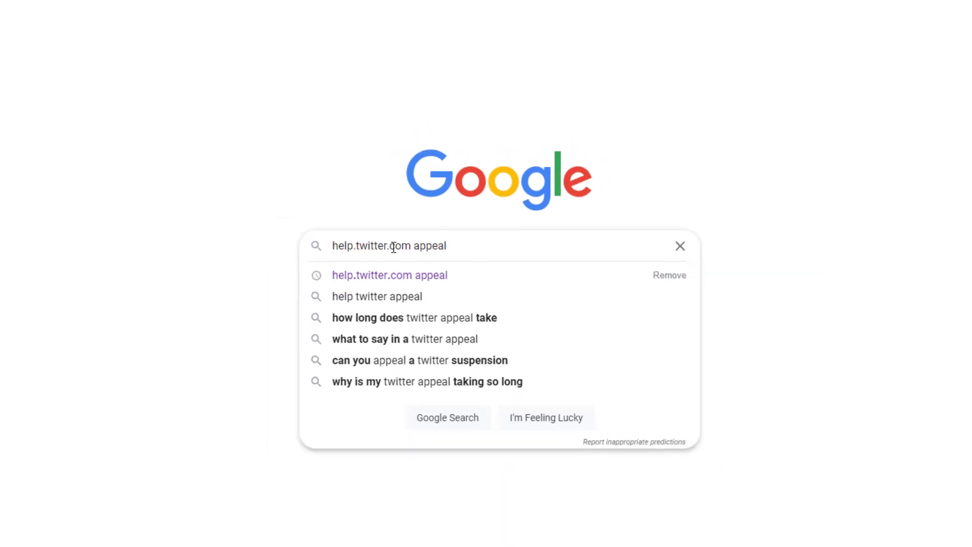
key(ctrl+a)
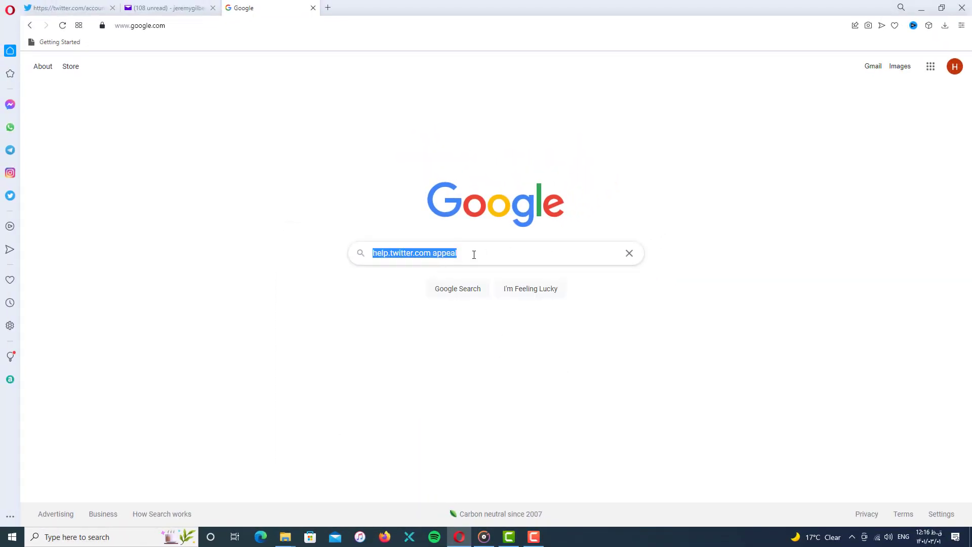
click(455, 253)
key(ctrl+a)
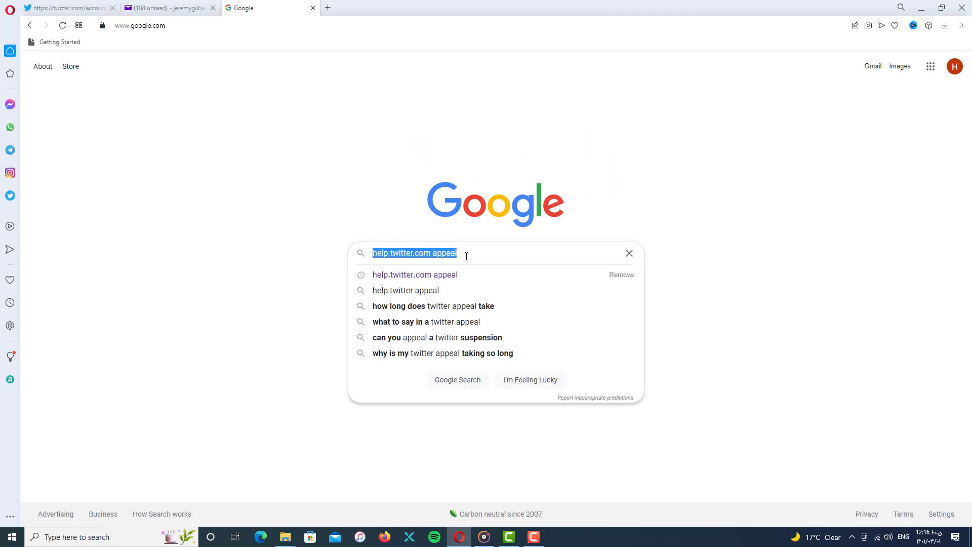
click(466, 255)
key(Return)
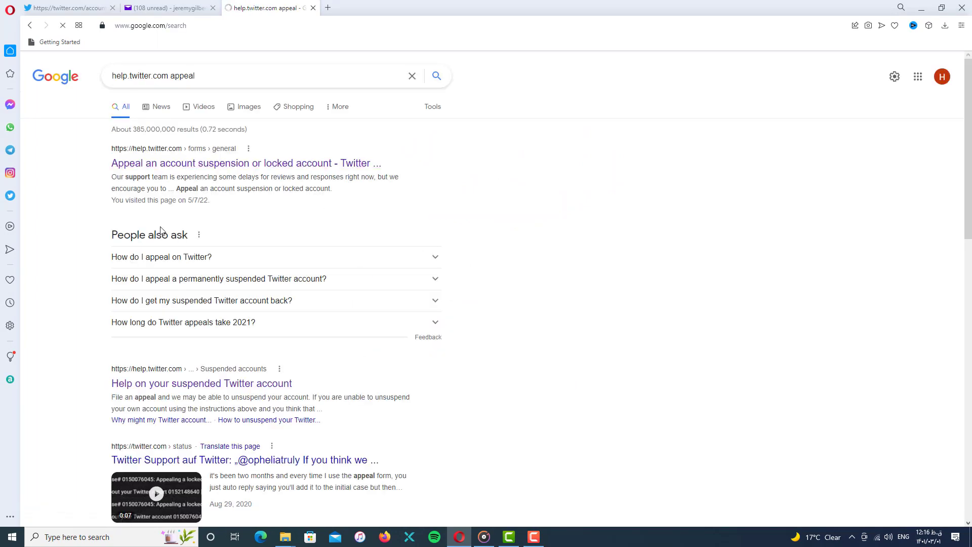
scroll(162, 234, down, 3)
scroll(155, 322, up, 3)
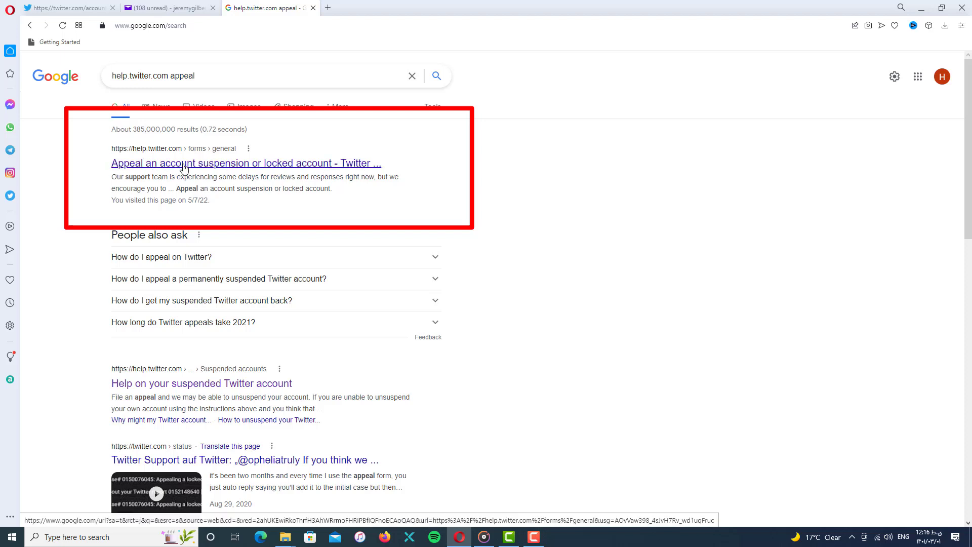
click(184, 164)
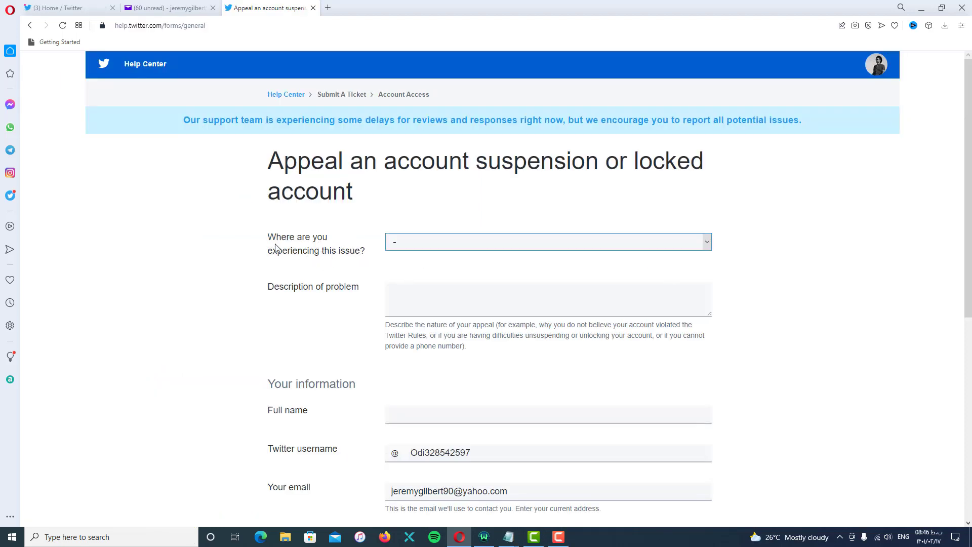
Step: Choose 'My desktop web browser' as where the issue occurs
drag(267, 237, 370, 262)
click(371, 263)
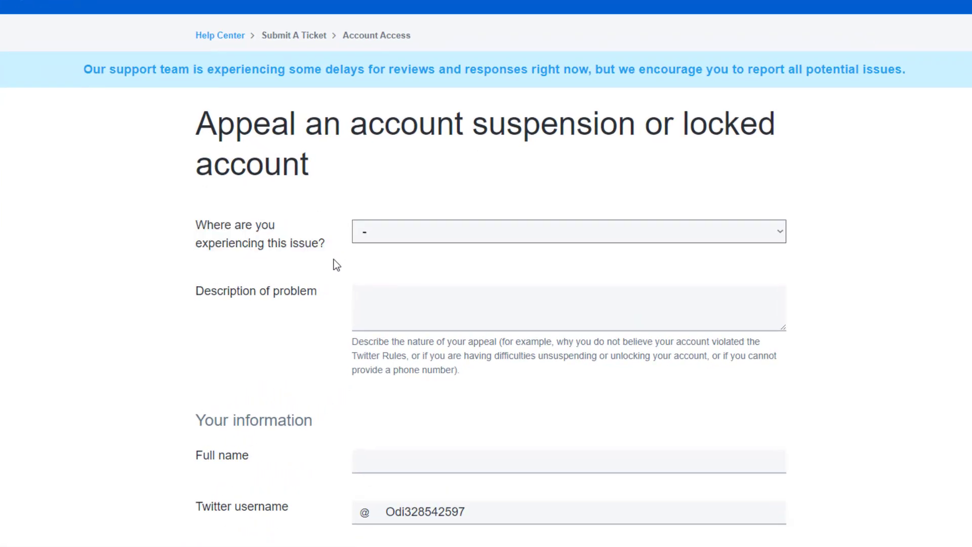
click(778, 232)
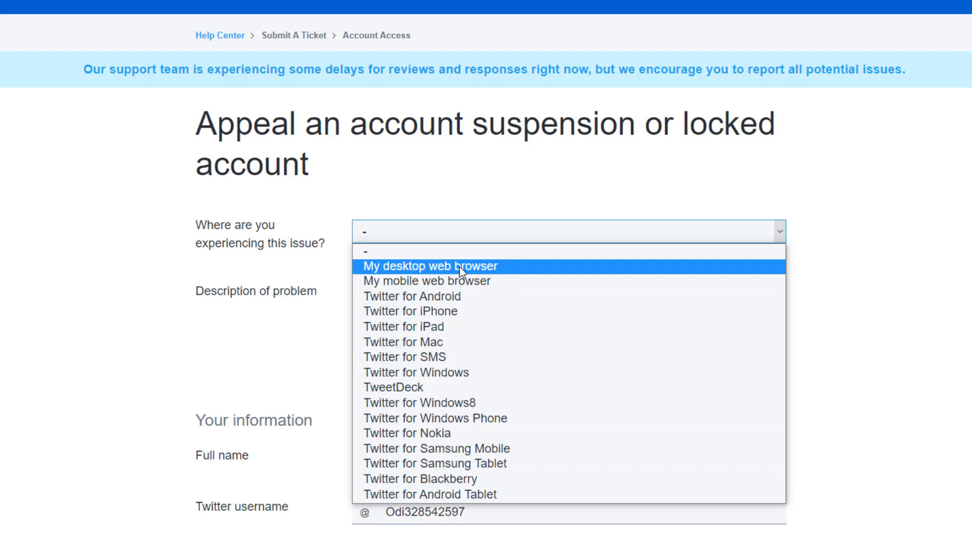
click(433, 272)
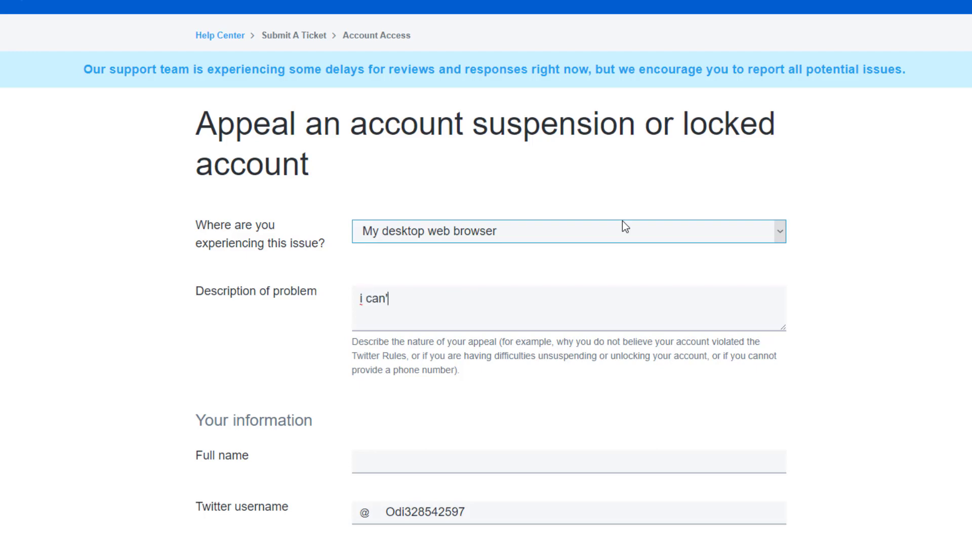
Step: Describe the problem: can't tweet anything or change my password
text(t tweet anything)
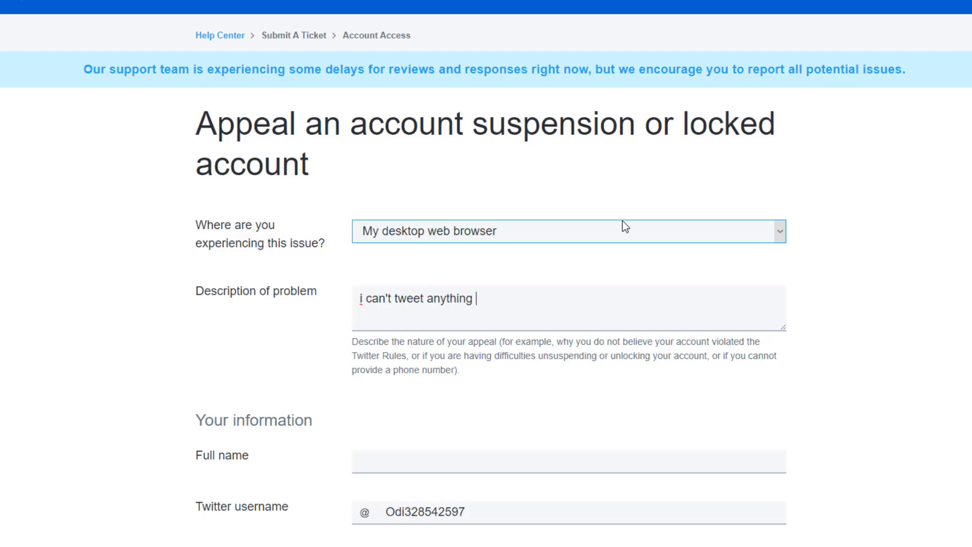
text( or ca)
key(BackSpace)
text(hange my )
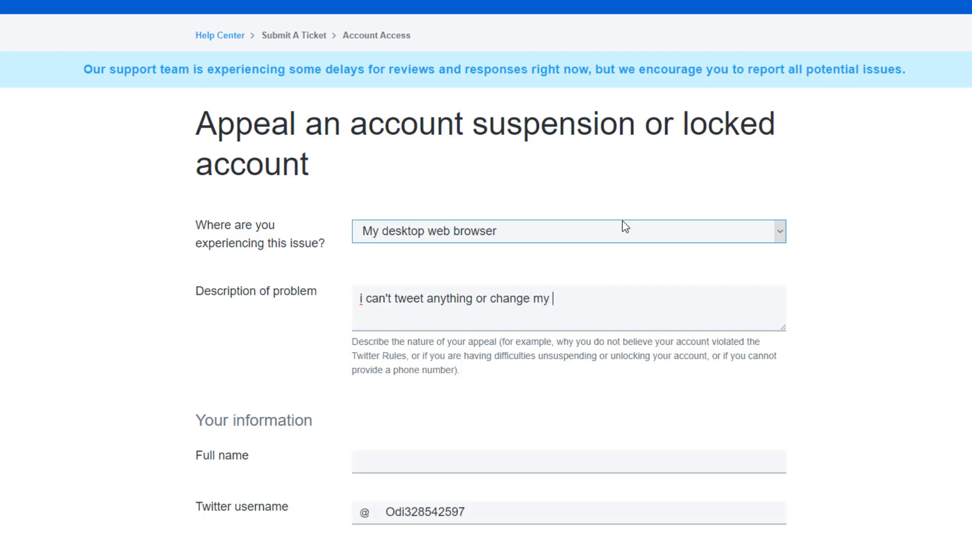
text(password)
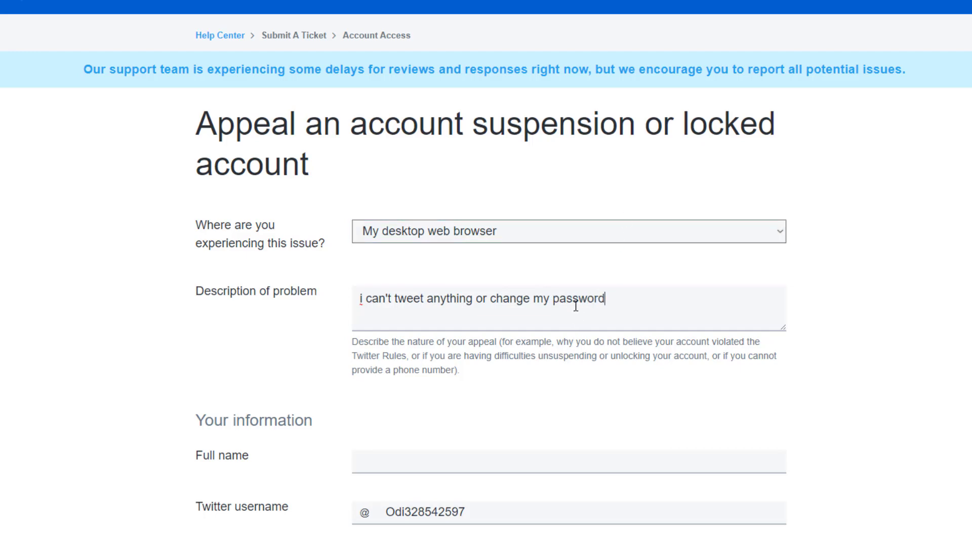
drag(622, 302, 336, 334)
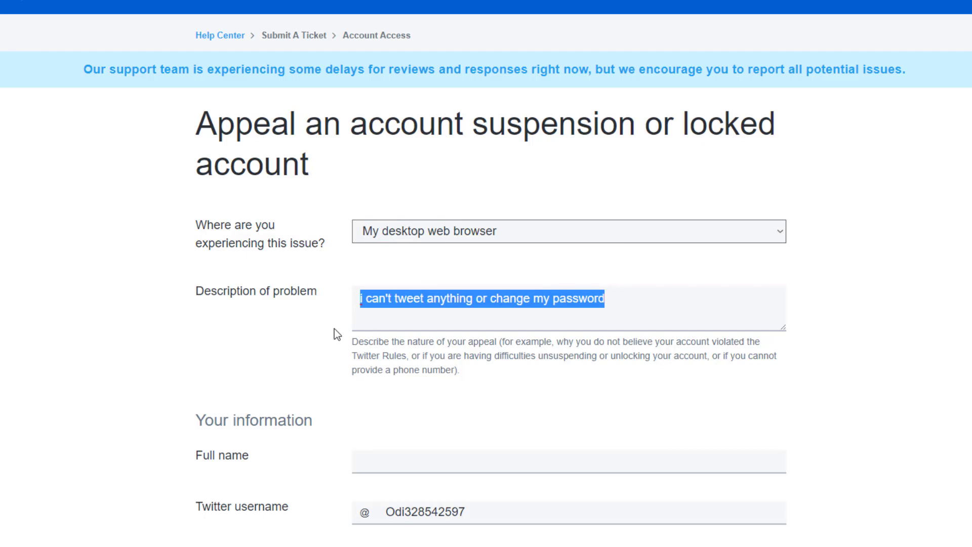
click(448, 324)
scroll(297, 351, down, 1)
scroll(303, 386, up, 1)
scroll(369, 423, down, 2)
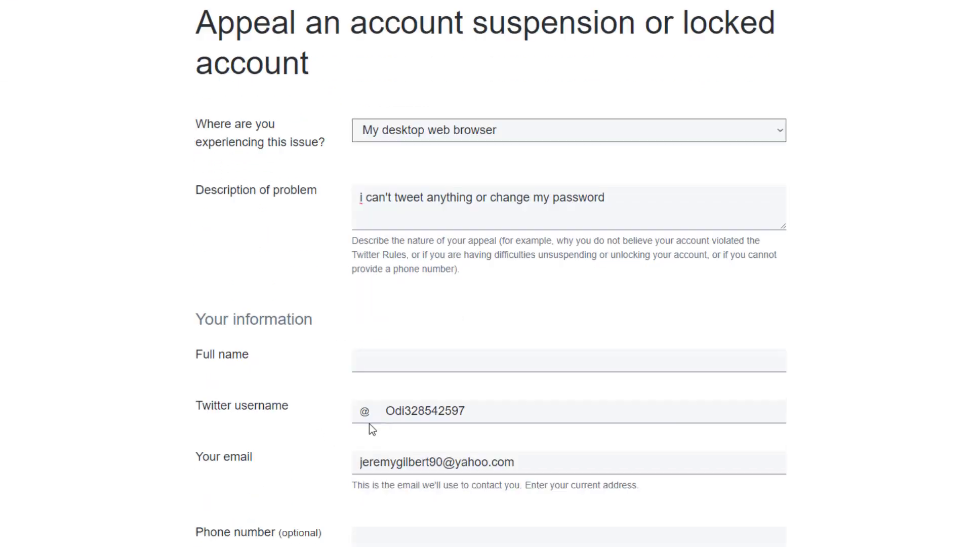
scroll(369, 423, down, 1)
Step: Fill in the account holder's full name on the appeal form
click(398, 328)
scroll(398, 328, down, 3)
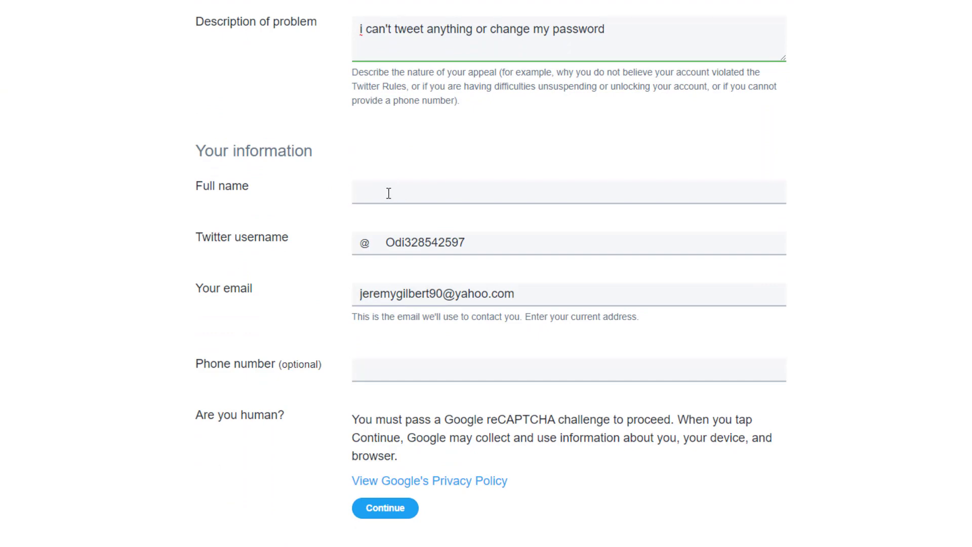
drag(196, 236, 269, 238)
click(246, 292)
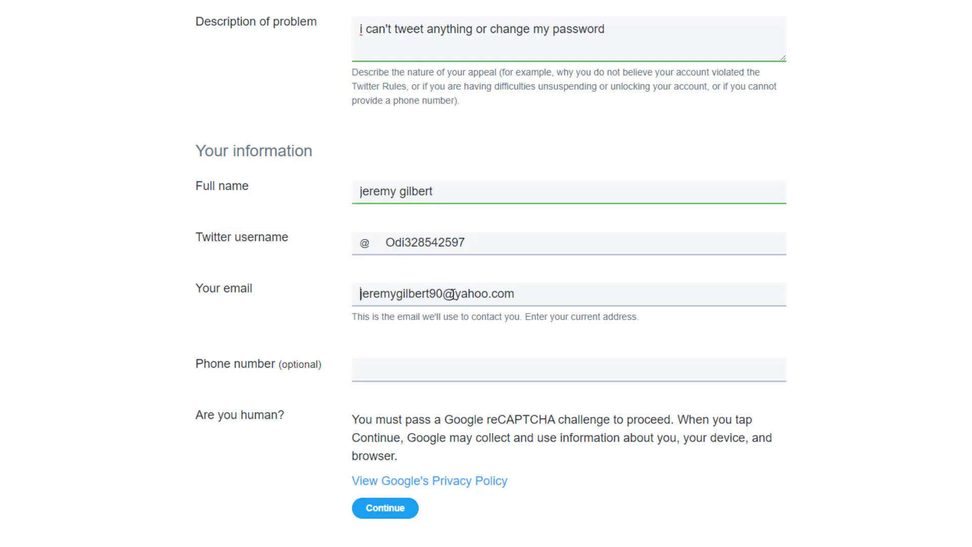
scroll(271, 308, down, 1)
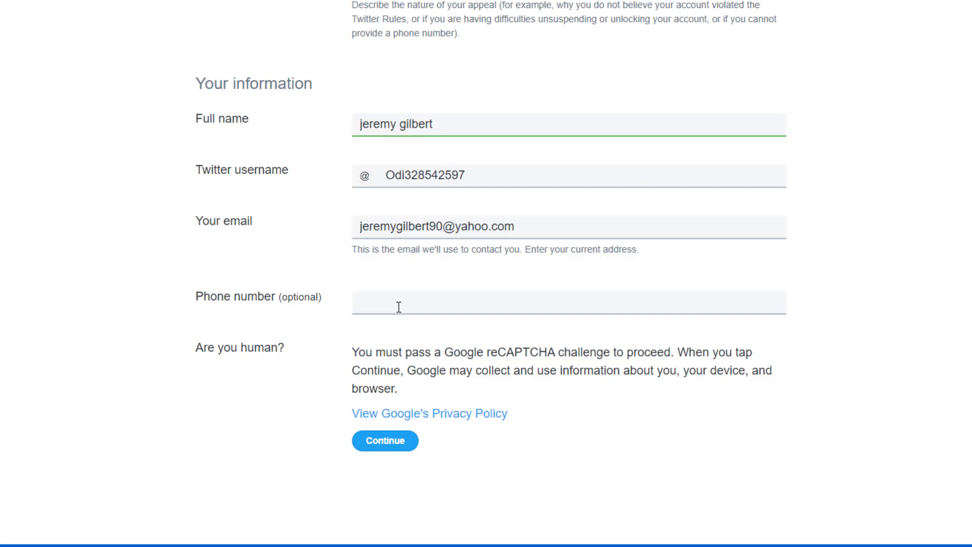
scroll(356, 349, up, 3)
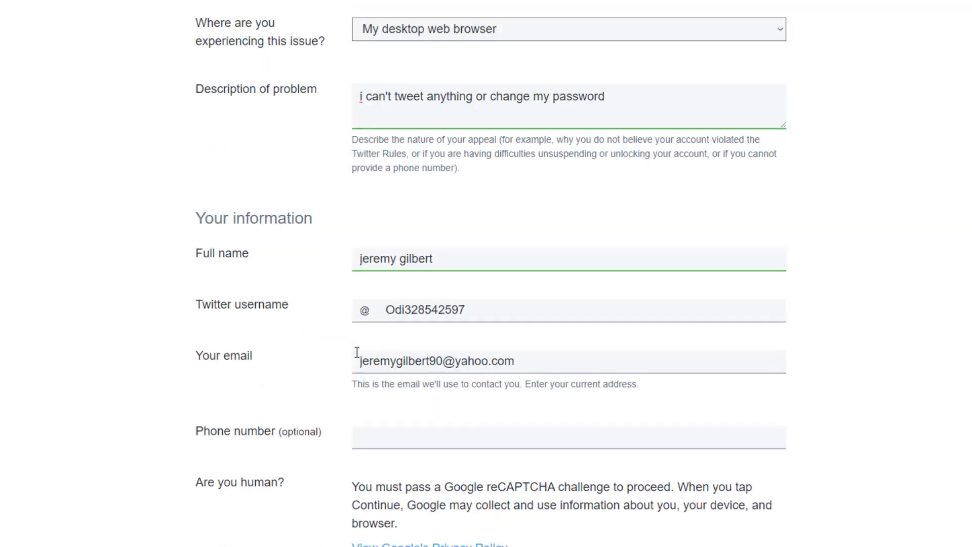
scroll(354, 385, down, 3)
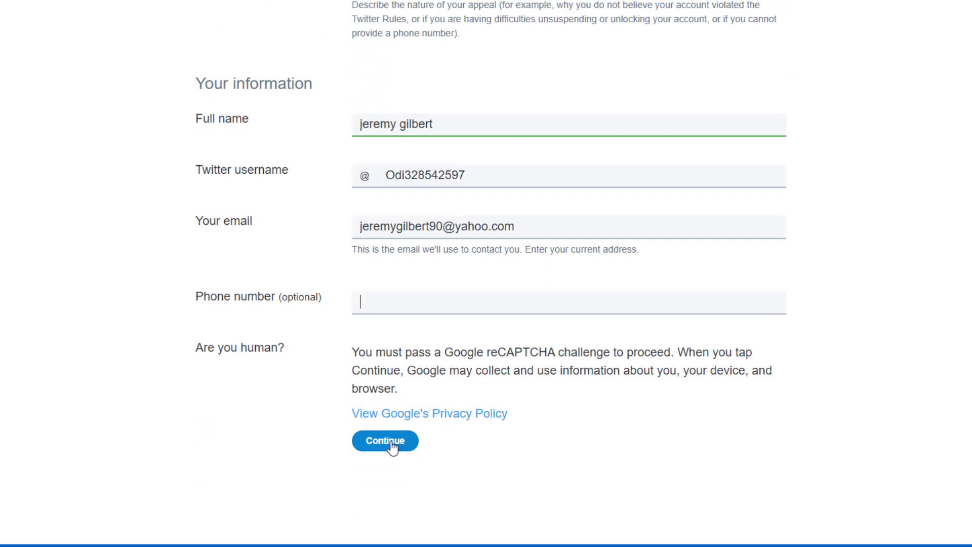
Step: Continue through the reCAPTCHA check and submit the appeal
click(392, 447)
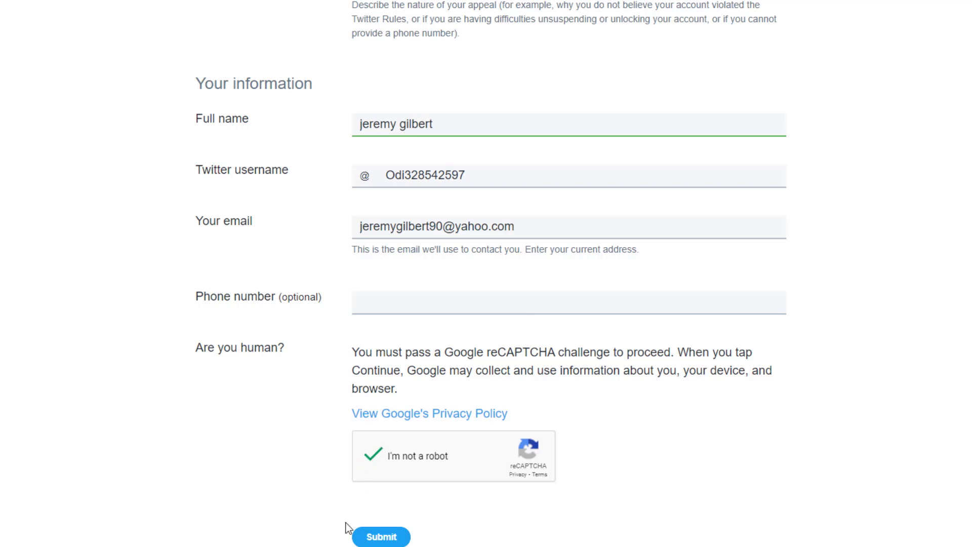
click(383, 538)
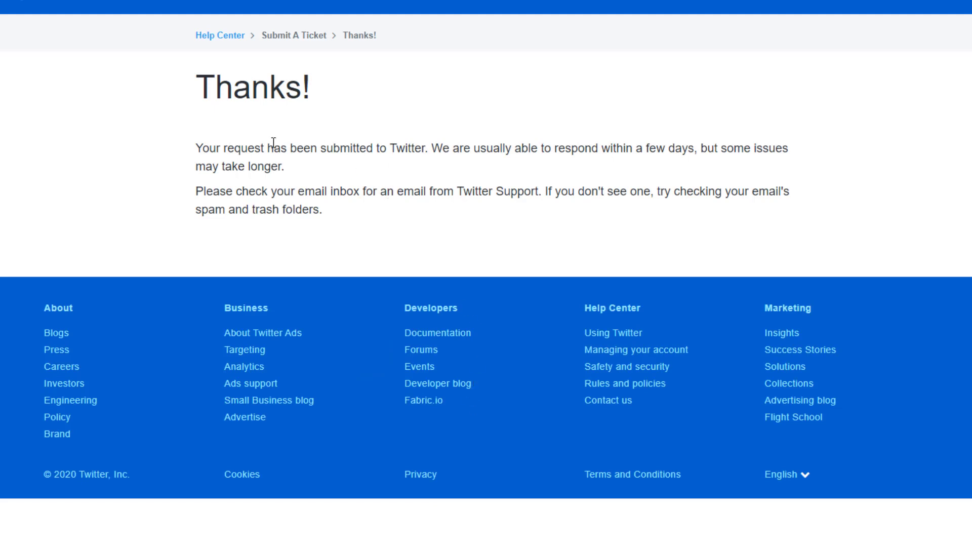
drag(177, 148, 424, 253)
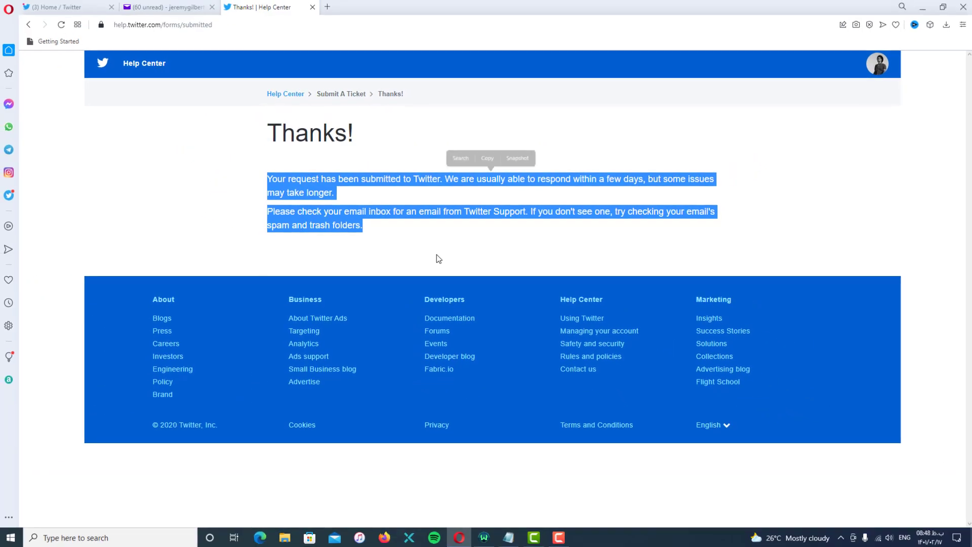
Step: Open Twitter Support's 'We've unsuspended your account' email and scroll through it
click(440, 239)
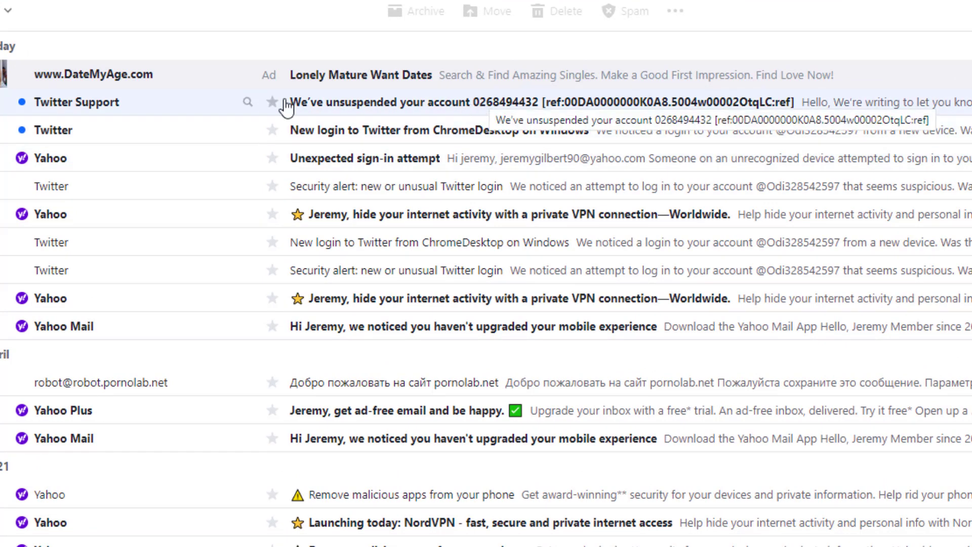
click(361, 111)
scroll(355, 265, down, 7)
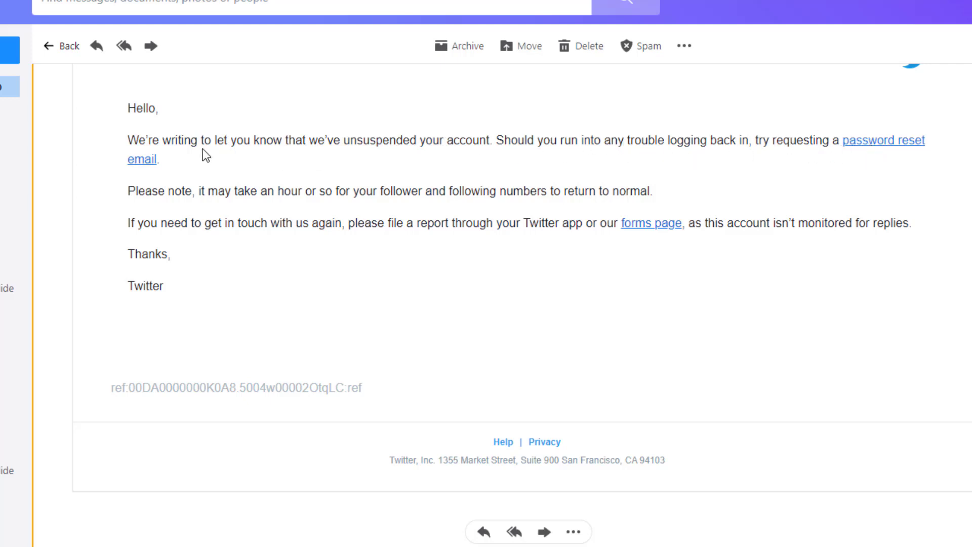
scroll(199, 193, up, 6)
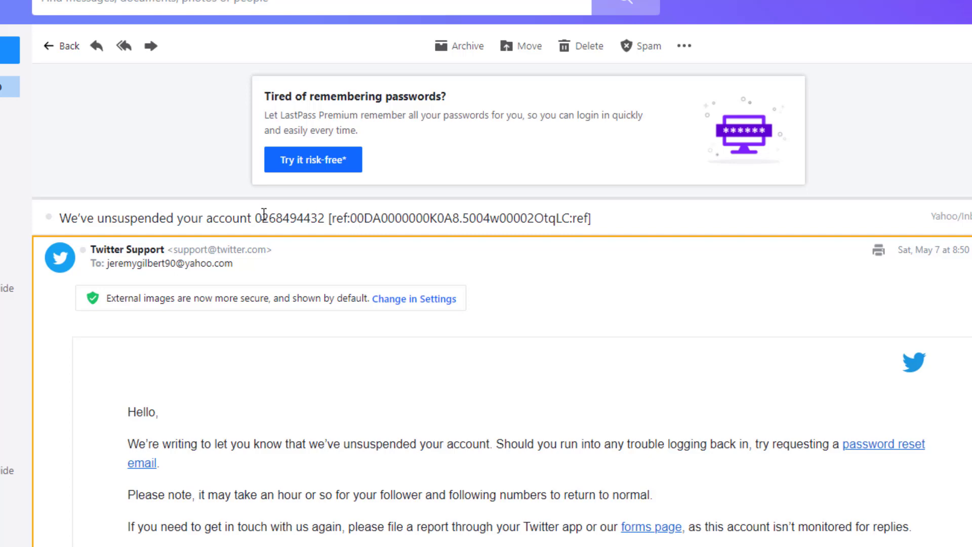
scroll(548, 278, down, 3)
scroll(521, 278, down, 2)
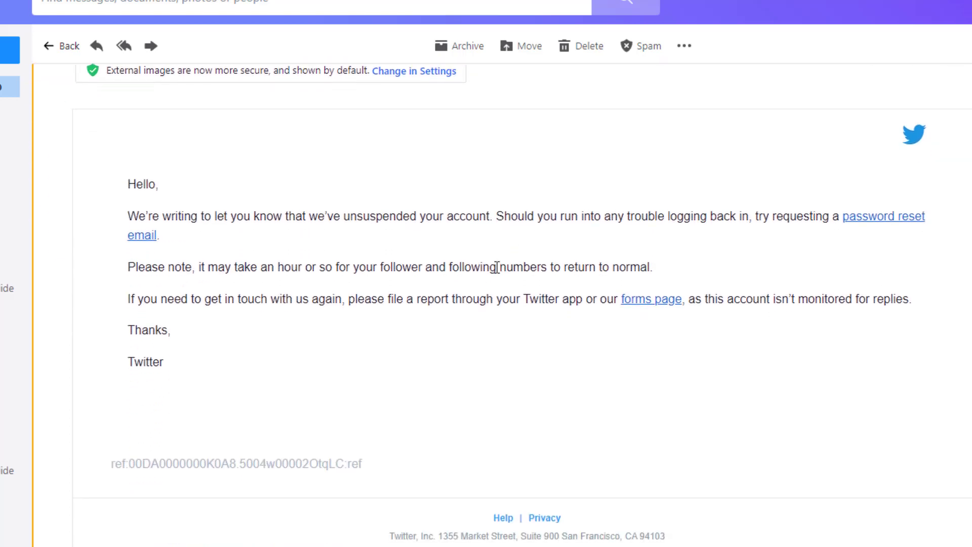
scroll(496, 264, up, 2)
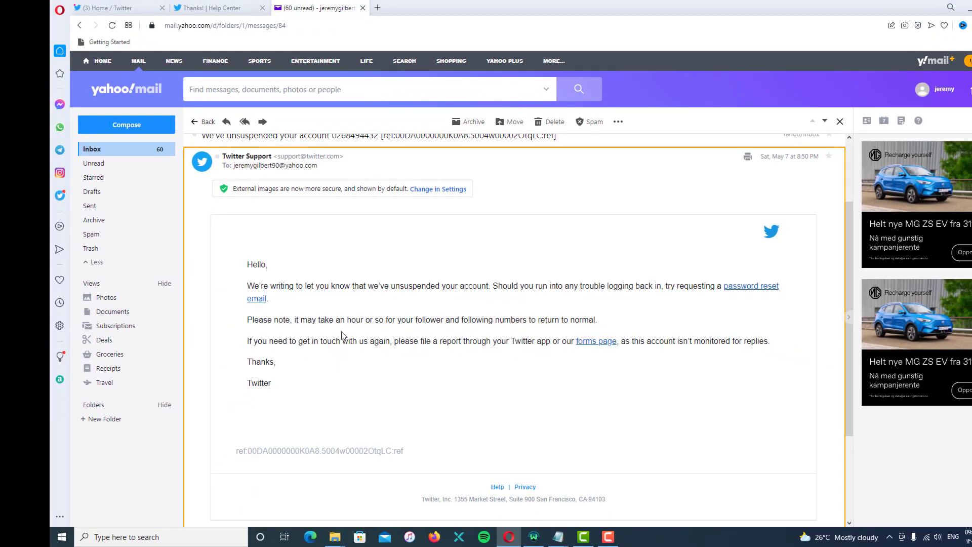
scroll(340, 335, down, 2)
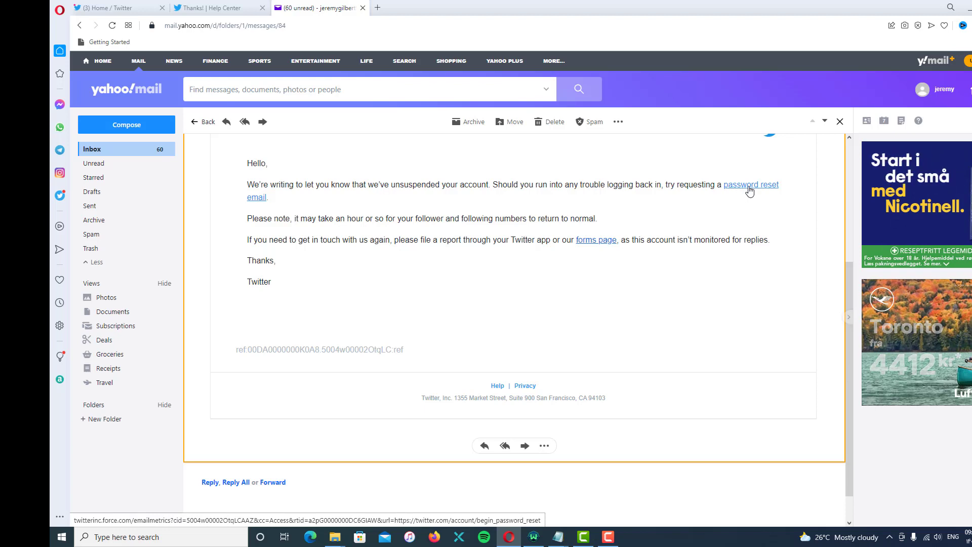
Step: Open the password reset link and search for the account by its email address
click(750, 191)
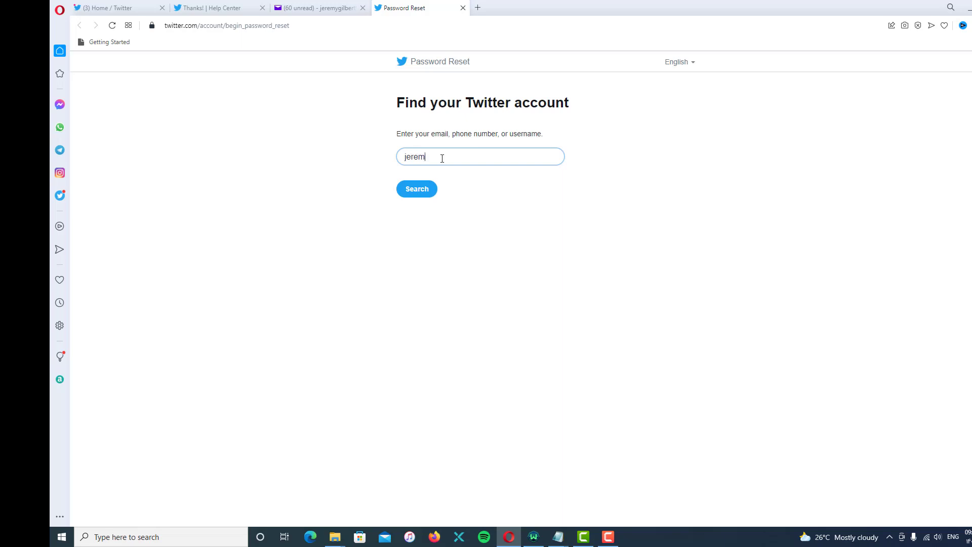
click(420, 196)
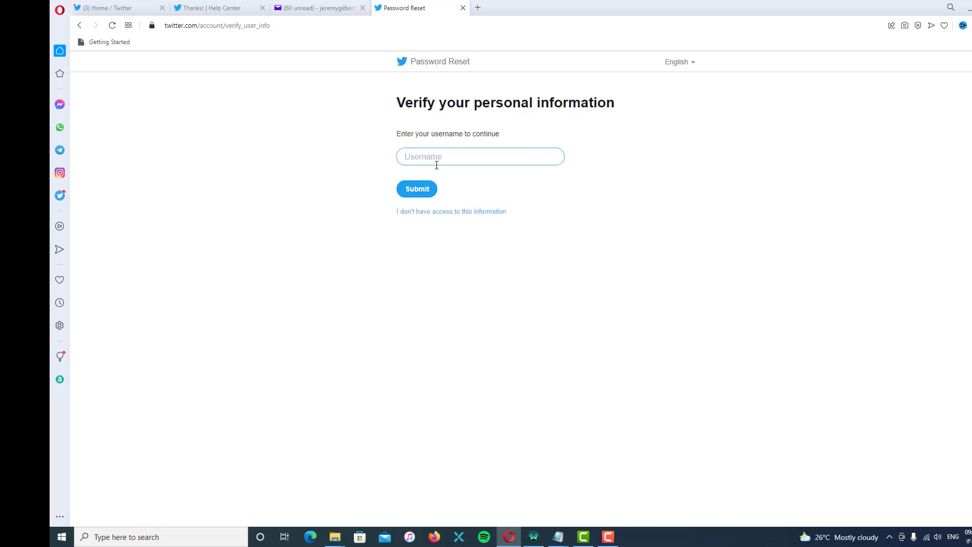
Step: Paste the saved username from notes, submit it, and send the reset code by email
mouse_move(558, 536)
click(496, 496)
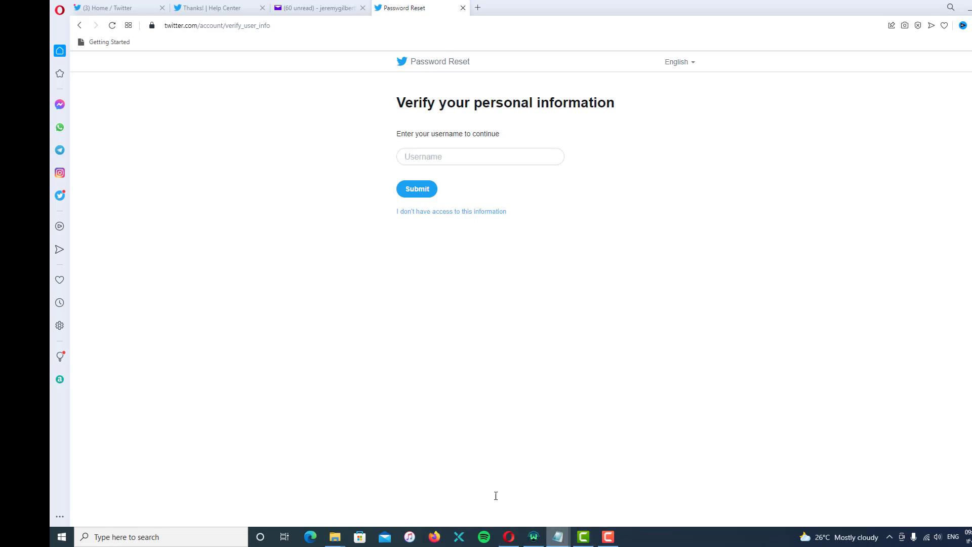
key(ctrl+a)
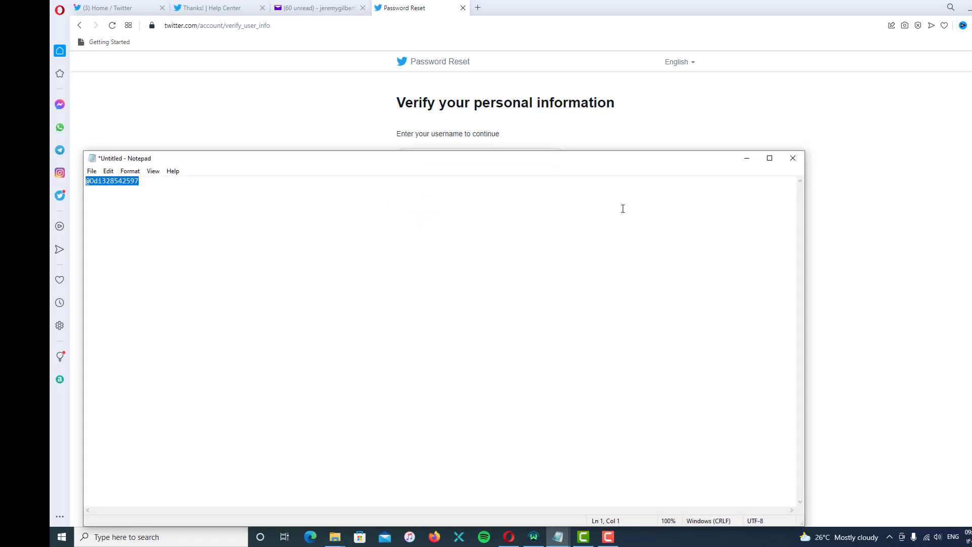
click(746, 158)
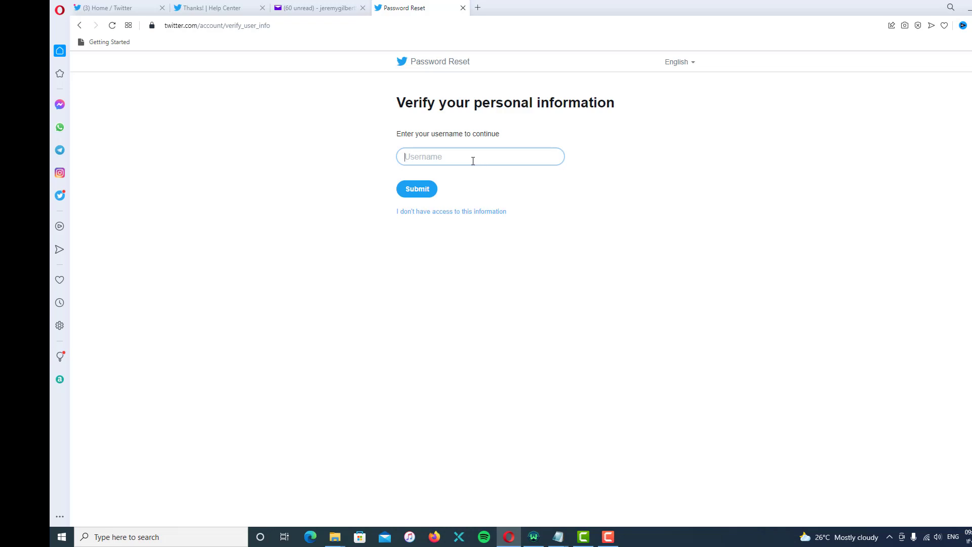
text(@Odi328542597)
click(418, 191)
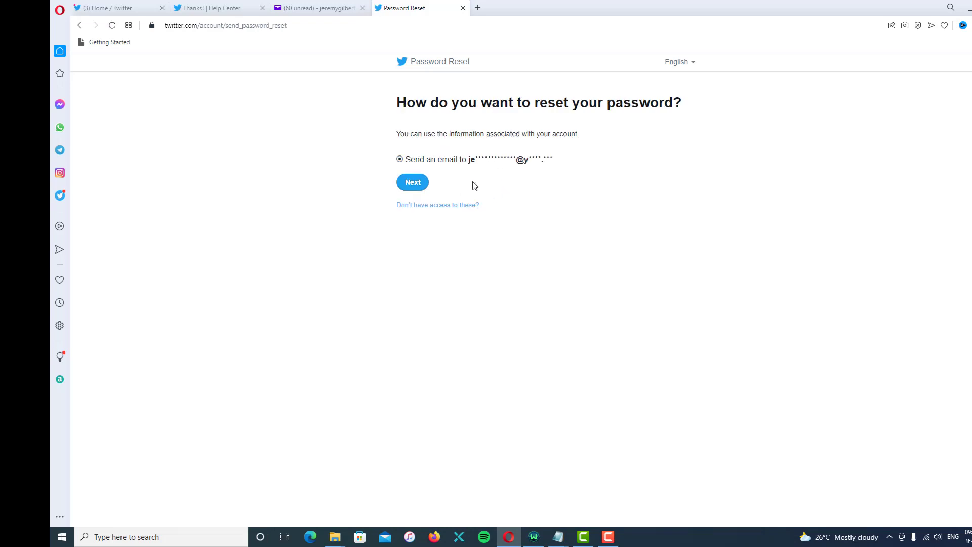
click(413, 185)
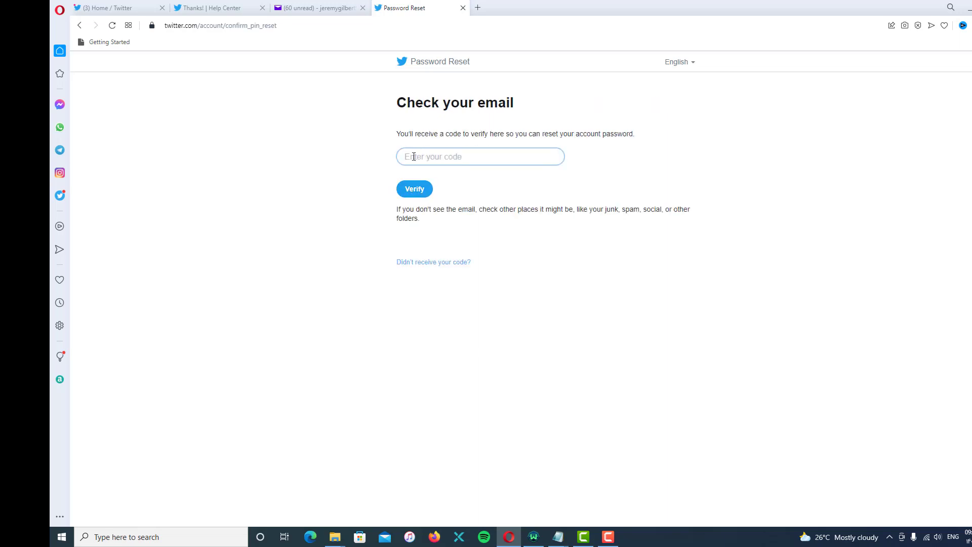
Step: Check and refresh the Yahoo inbox until Twitter's reset email arrives
click(316, 7)
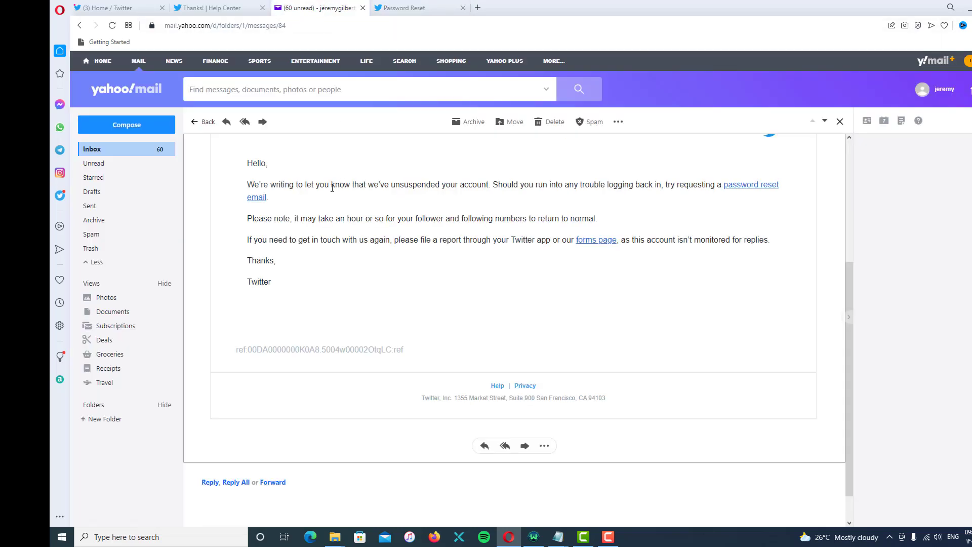
click(91, 150)
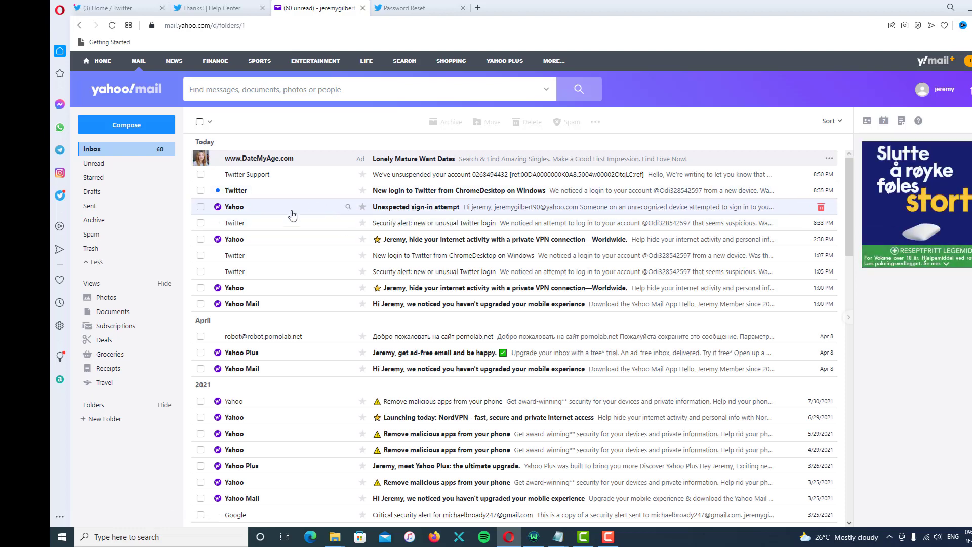
scroll(324, 204, down, 1)
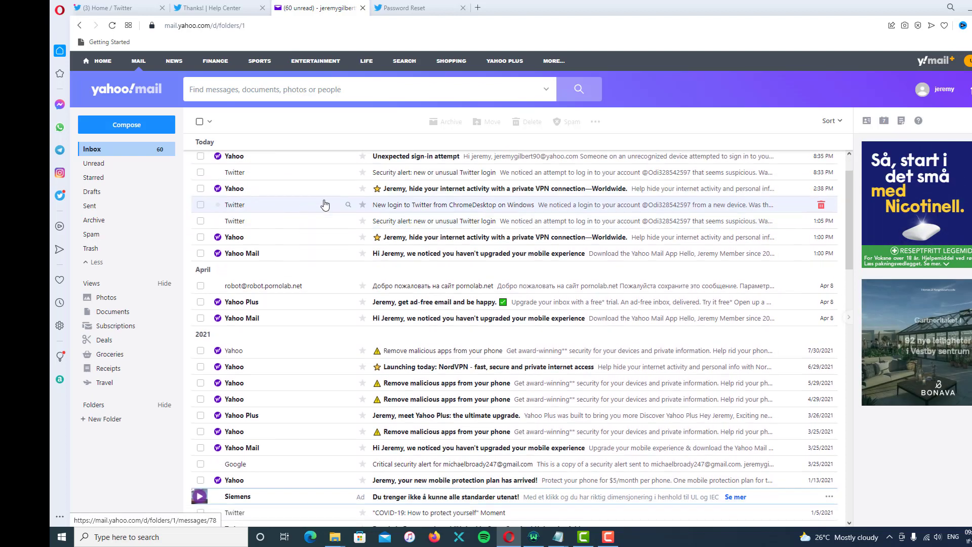
click(410, 12)
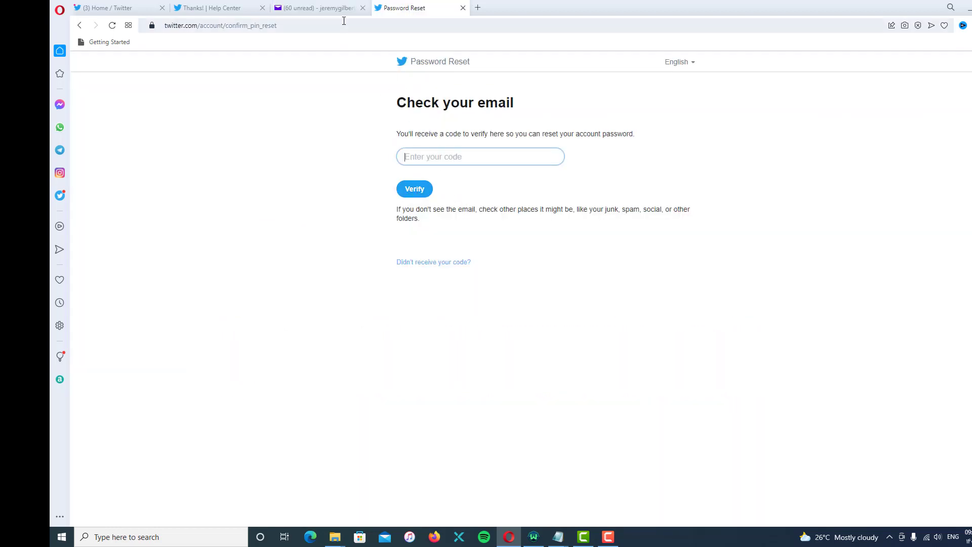
click(316, 8)
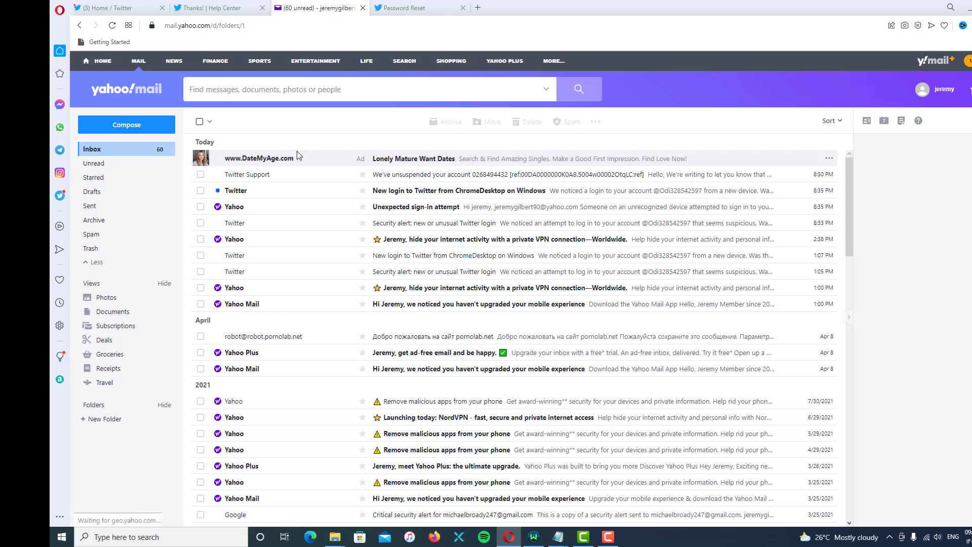
click(99, 153)
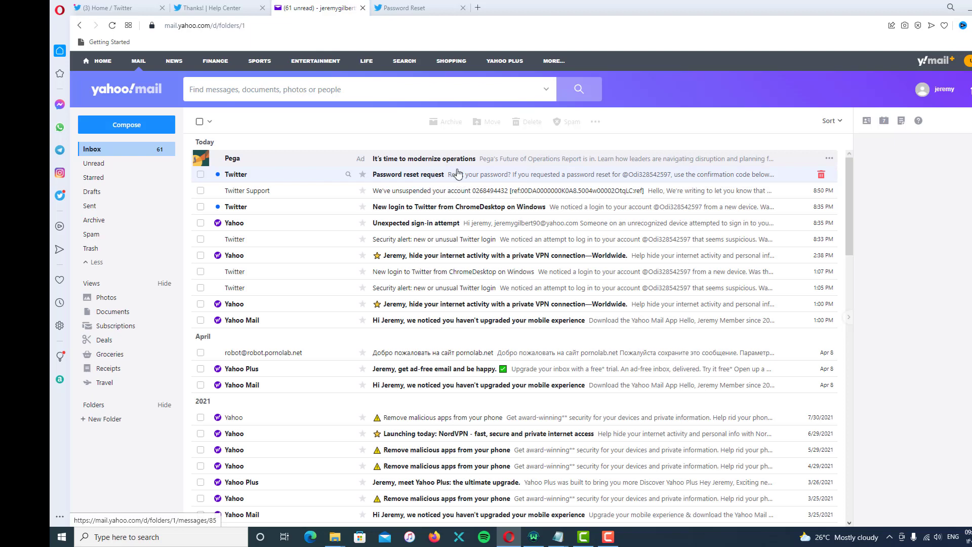
Step: Copy the confirmation code from the 'Password reset request' email and return to Twitter
click(426, 180)
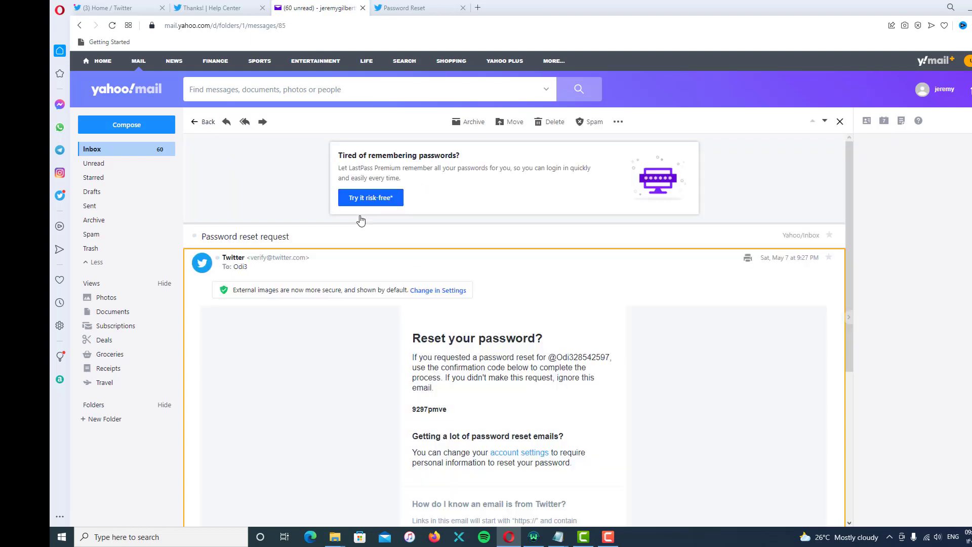
scroll(473, 273, down, 5)
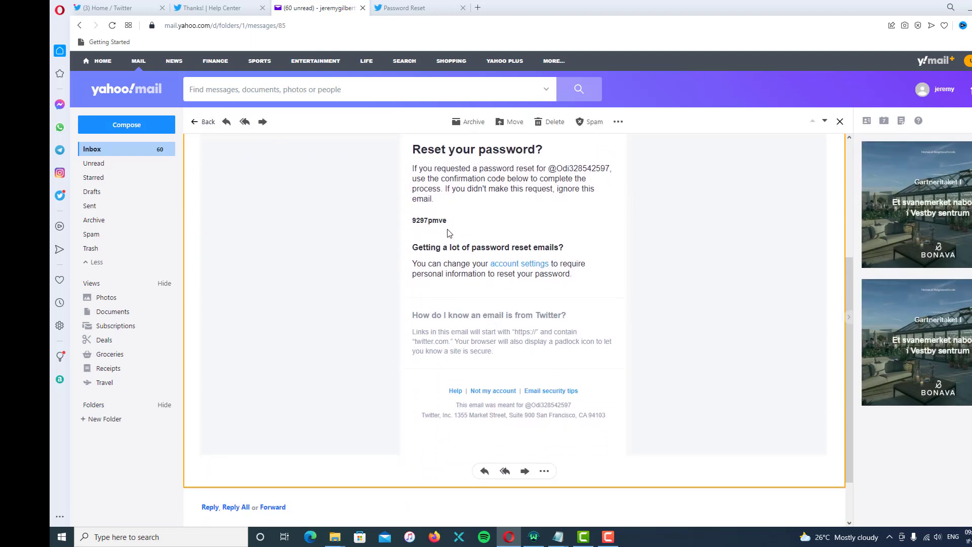
scroll(452, 274, up, 1)
drag(448, 274, 415, 273)
key(ctrl+c)
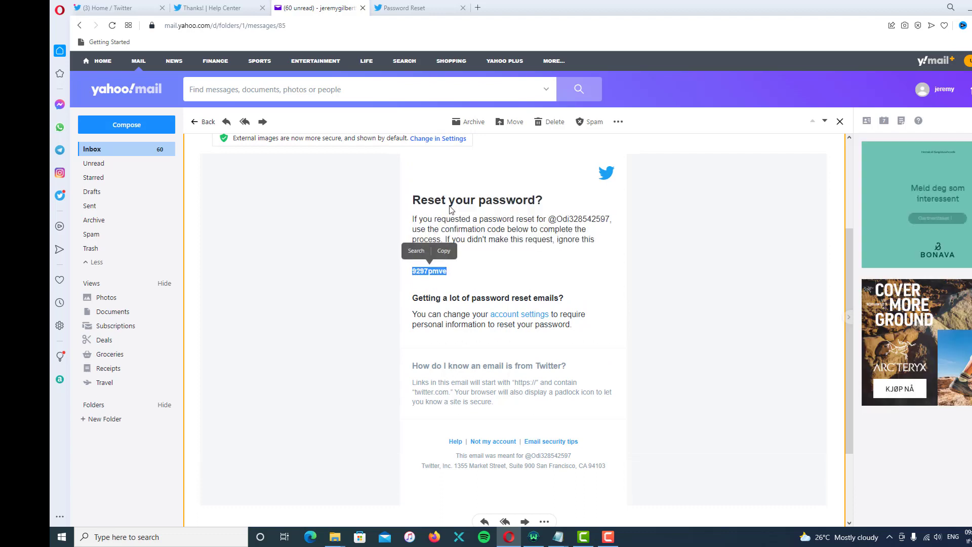
click(411, 253)
click(438, 7)
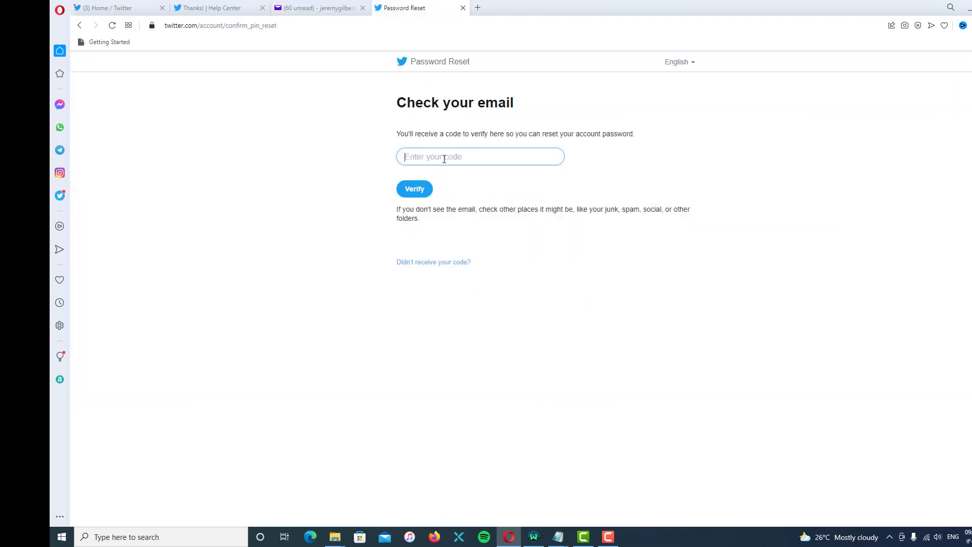
Step: Verify the pasted reset code, enter the new password twice, and tick Remember me
key(ctrl+v)
click(416, 190)
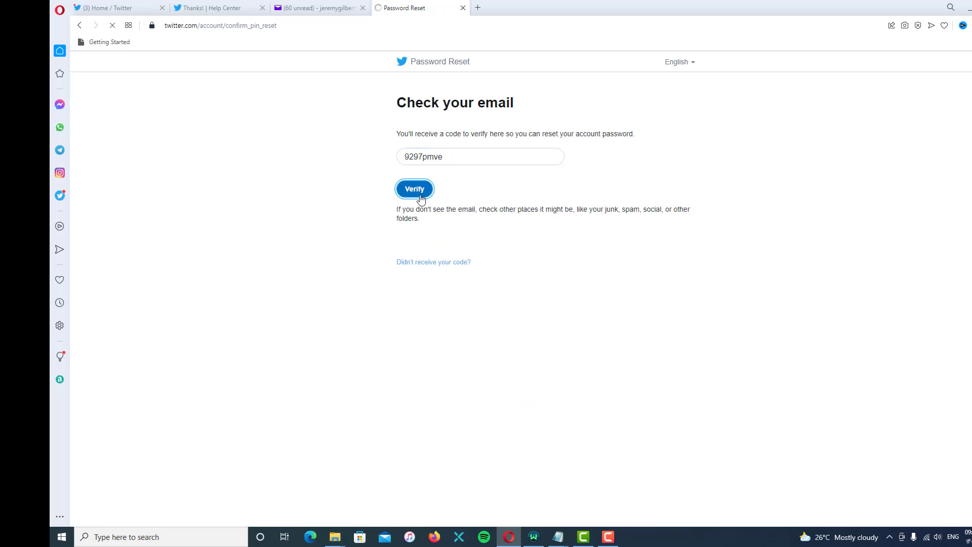
click(420, 198)
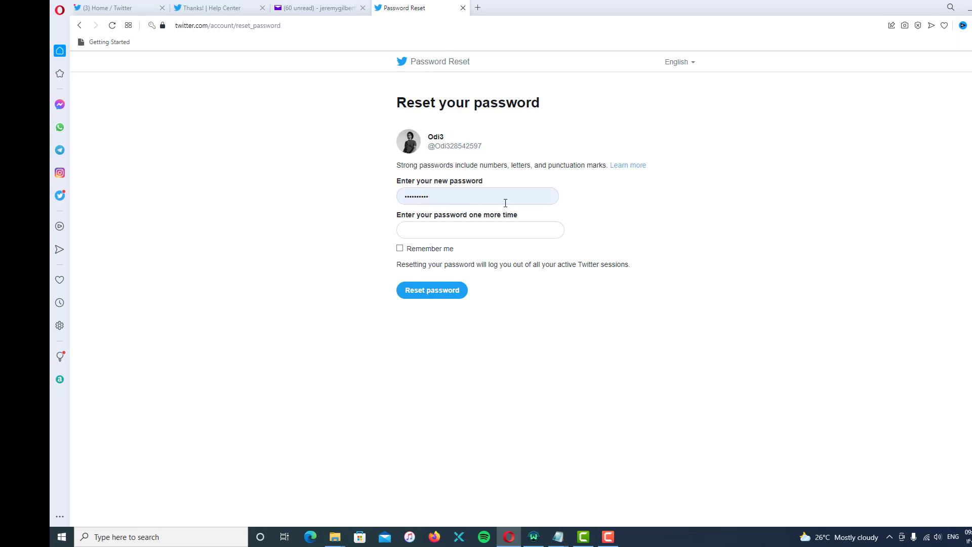
drag(505, 199, 381, 201)
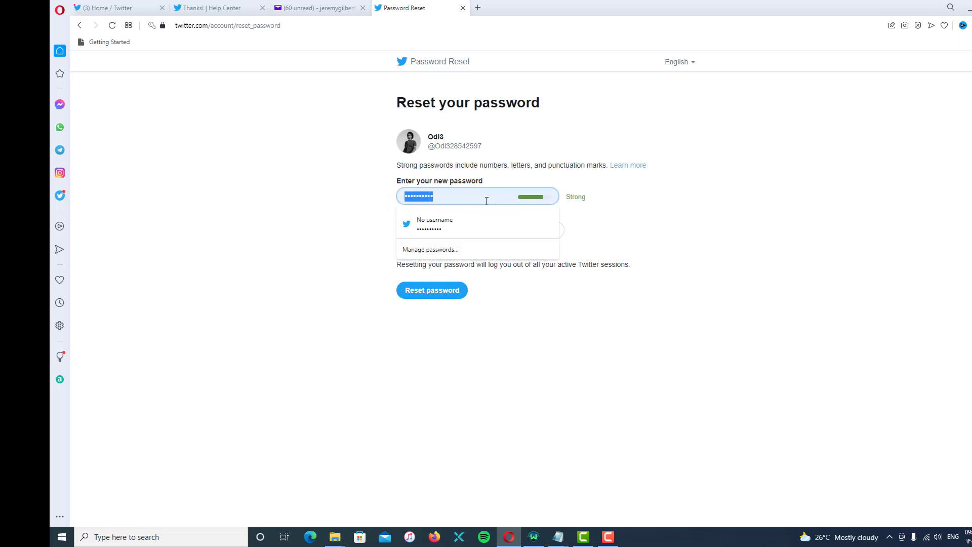
text(a)
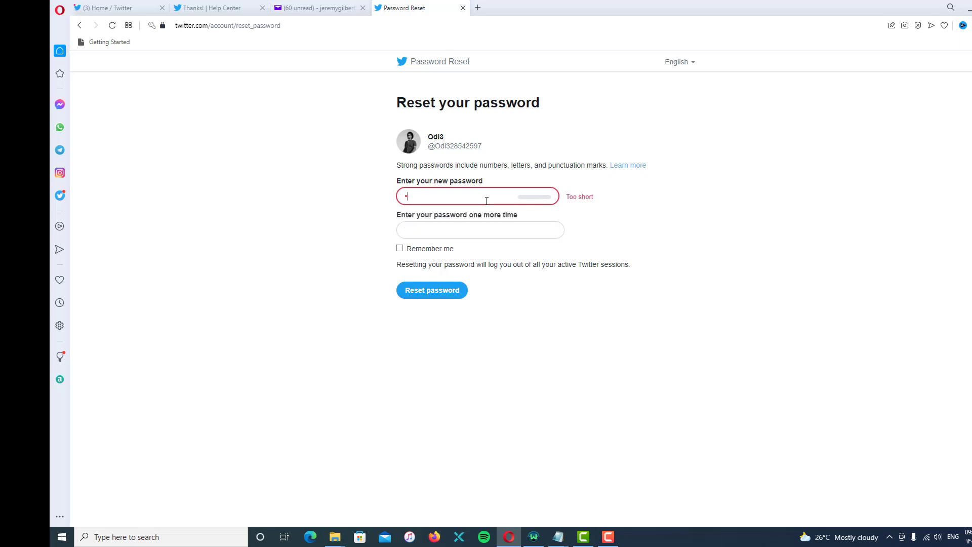
text(aa)
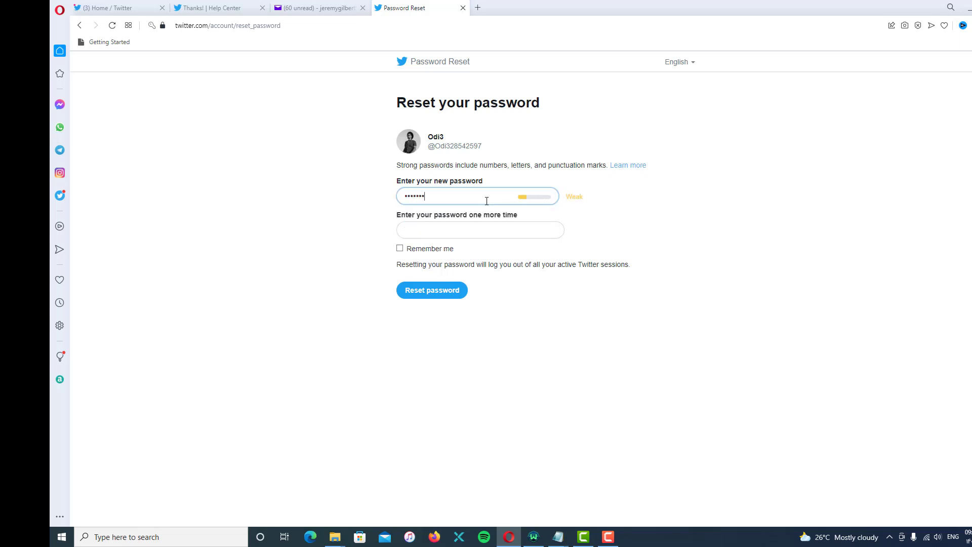
text(a)
key(Tab)
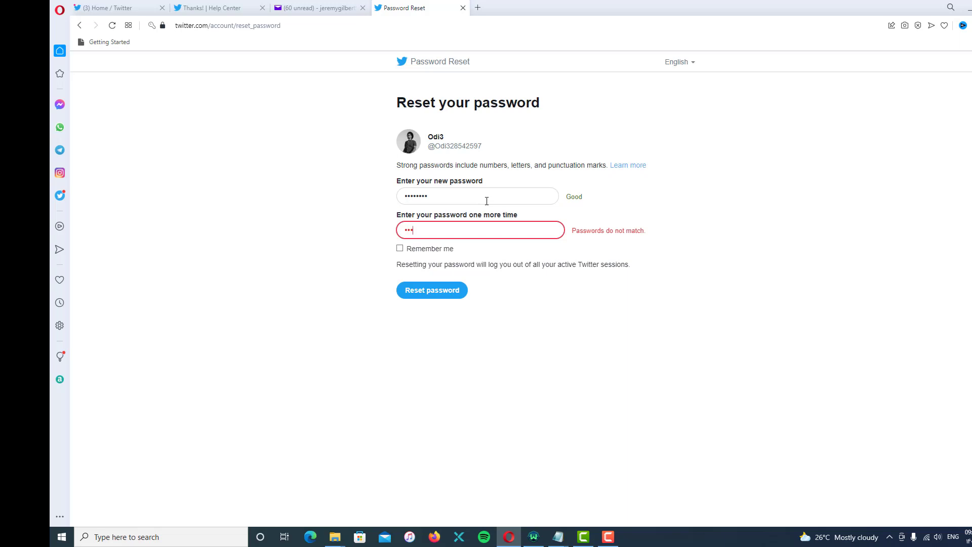
text(aaaaaaaa)
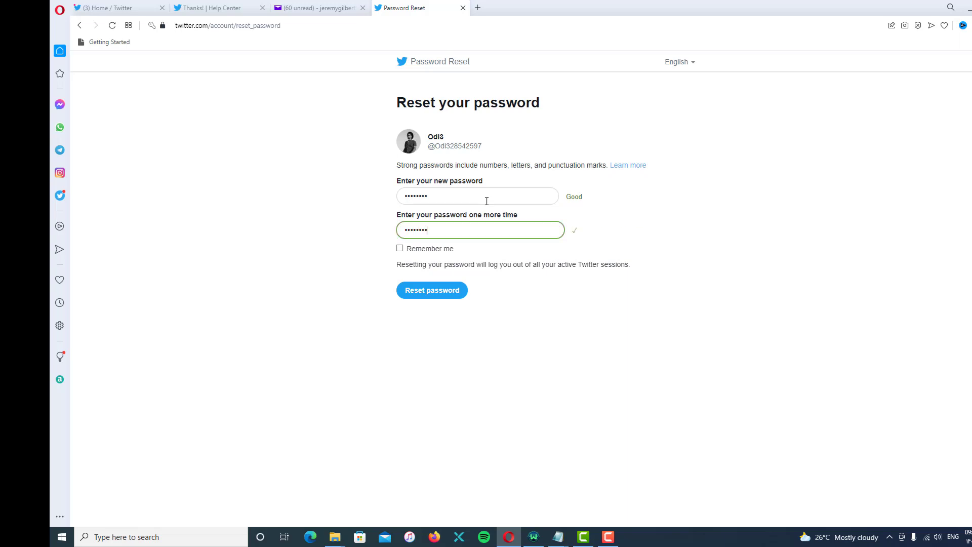
click(400, 249)
Step: Save the new password citing 'Another reason', then go to adding a phone number
click(433, 289)
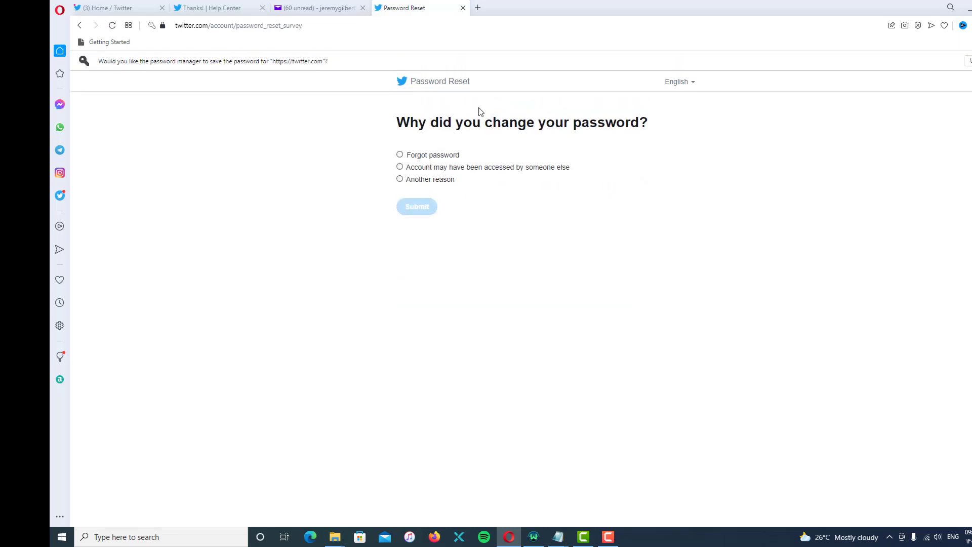
click(423, 182)
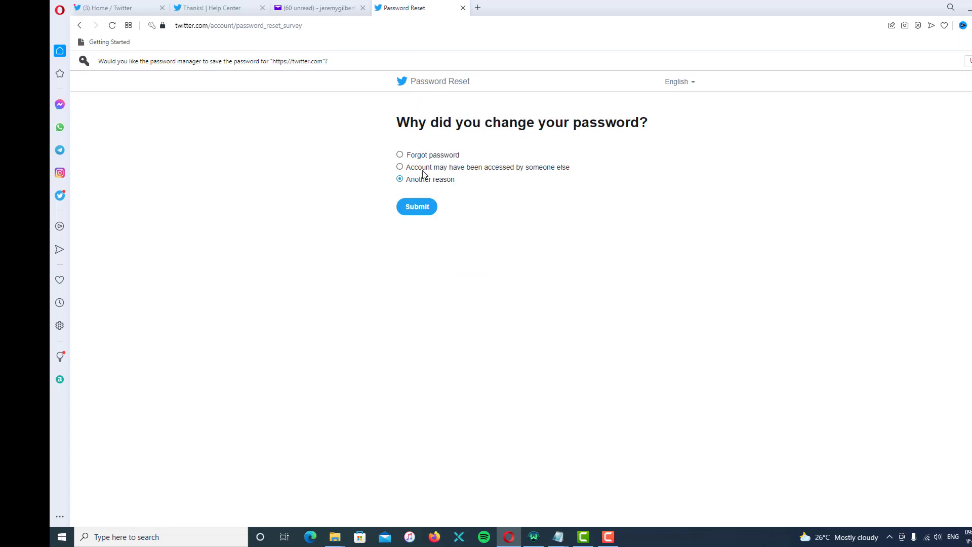
click(422, 212)
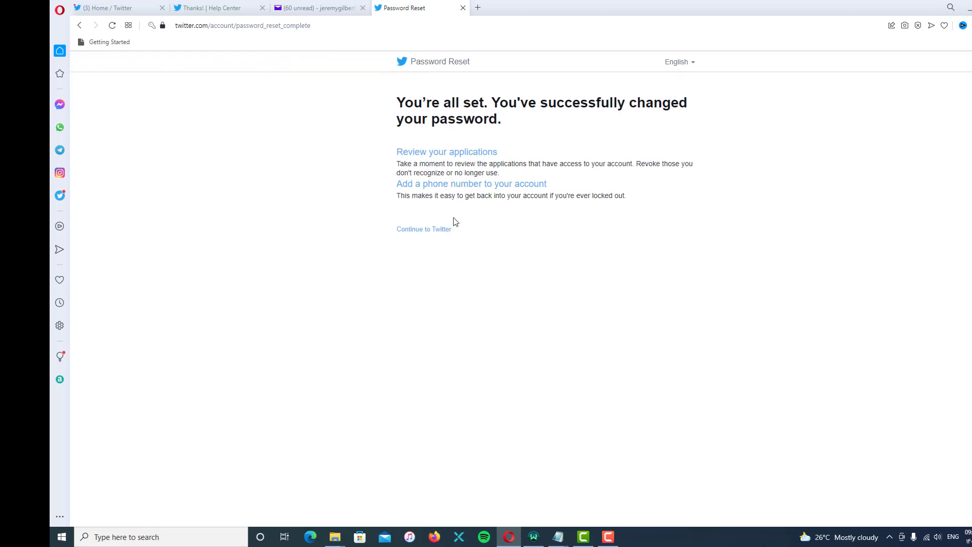
click(457, 187)
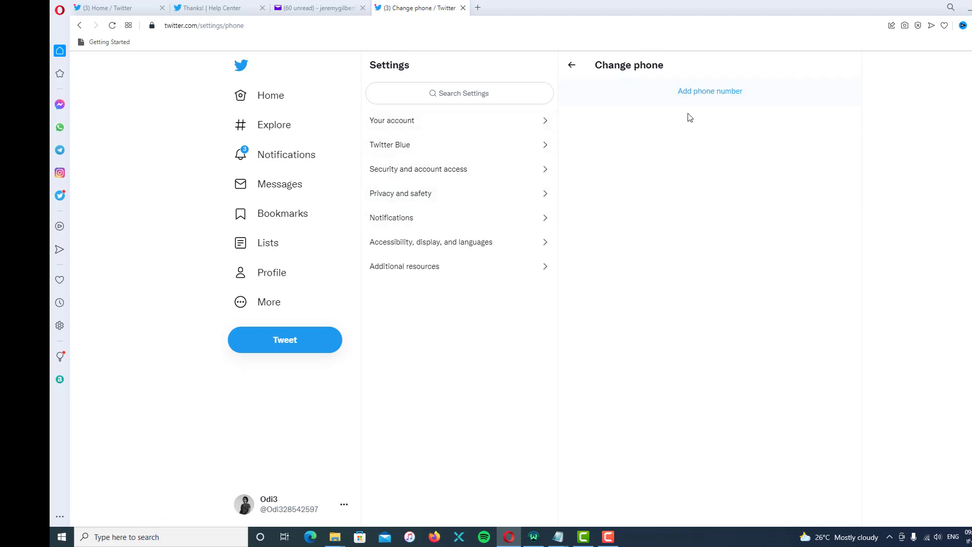
Step: Replace the autofilled password with the account password to start adding a phone number
click(714, 96)
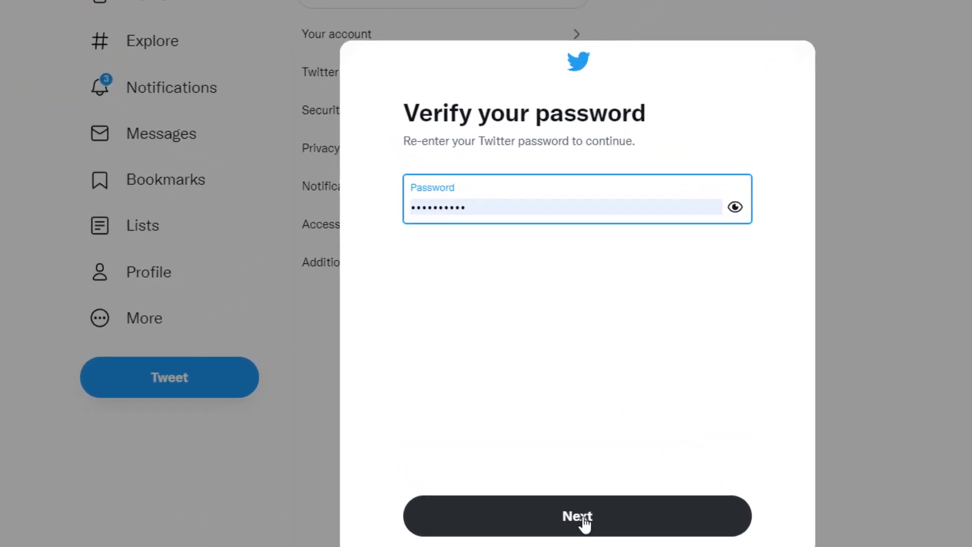
double_click(489, 208)
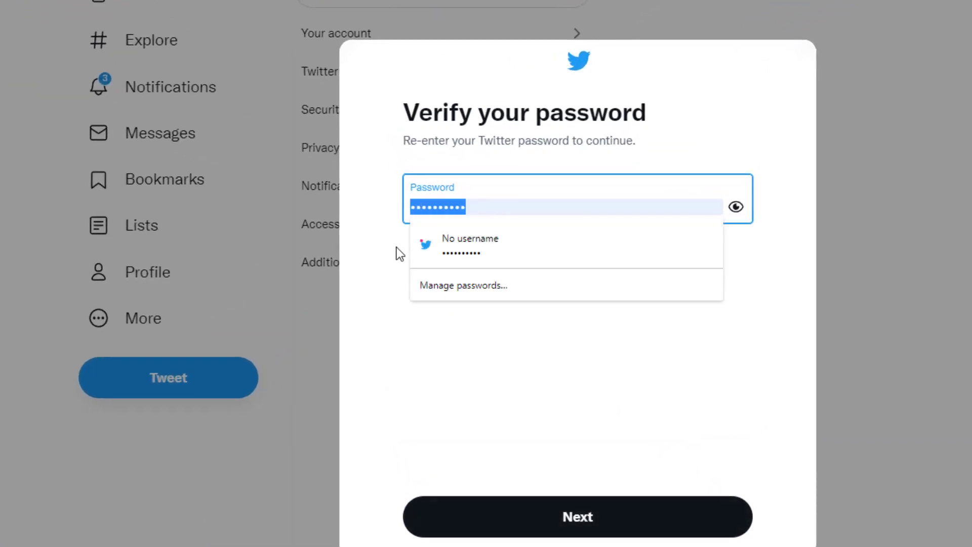
text(****)
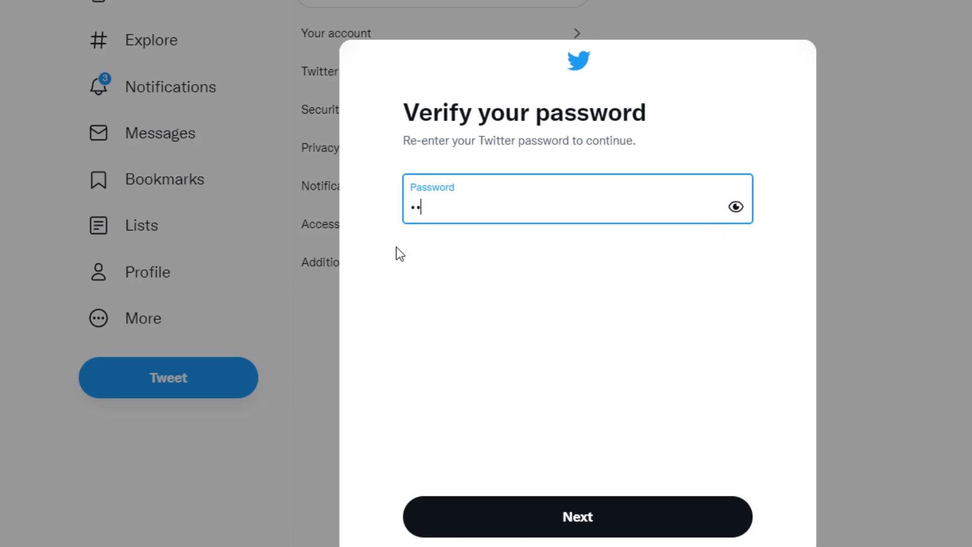
text(****)
click(623, 517)
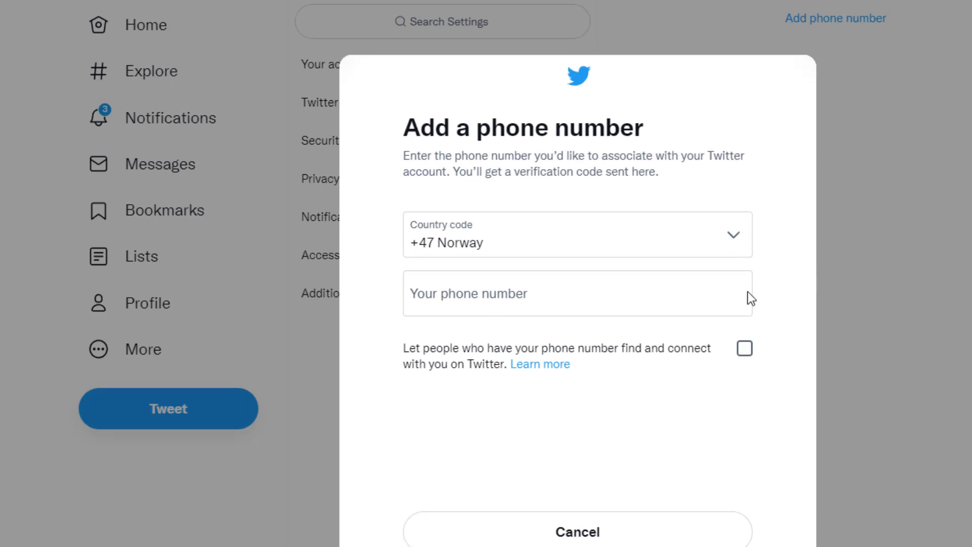
Step: Set the phone number's country code to +98 Iran
click(730, 244)
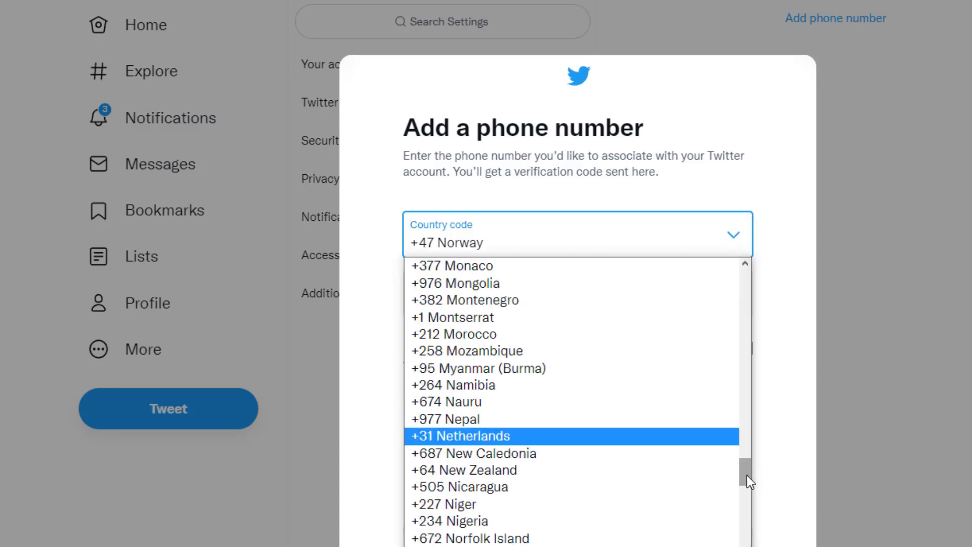
drag(746, 475, 742, 289)
key(Escape)
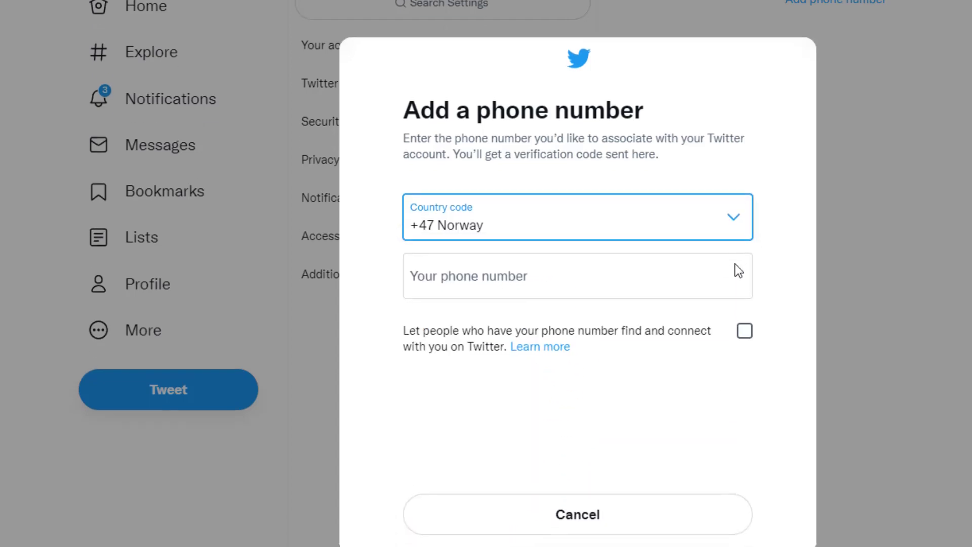
click(734, 220)
drag(746, 458, 751, 393)
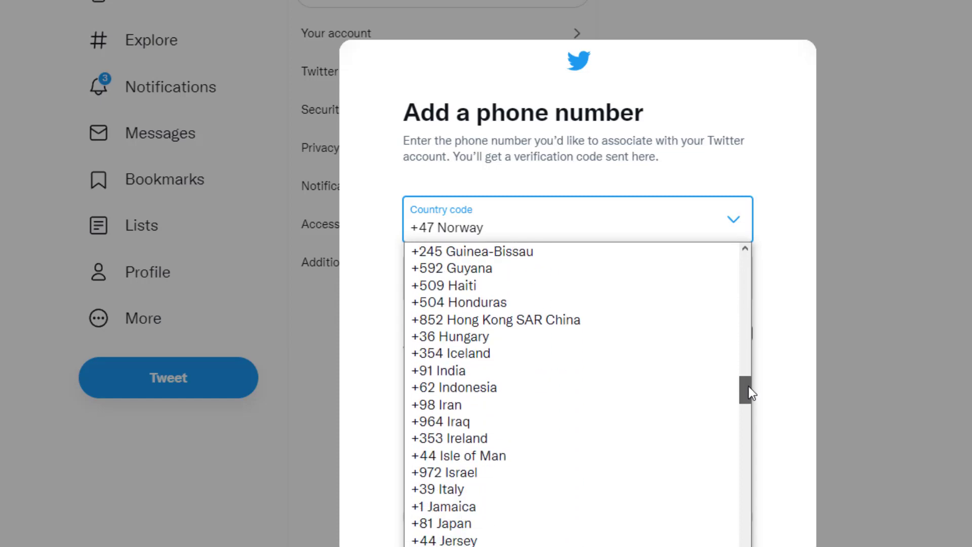
click(501, 404)
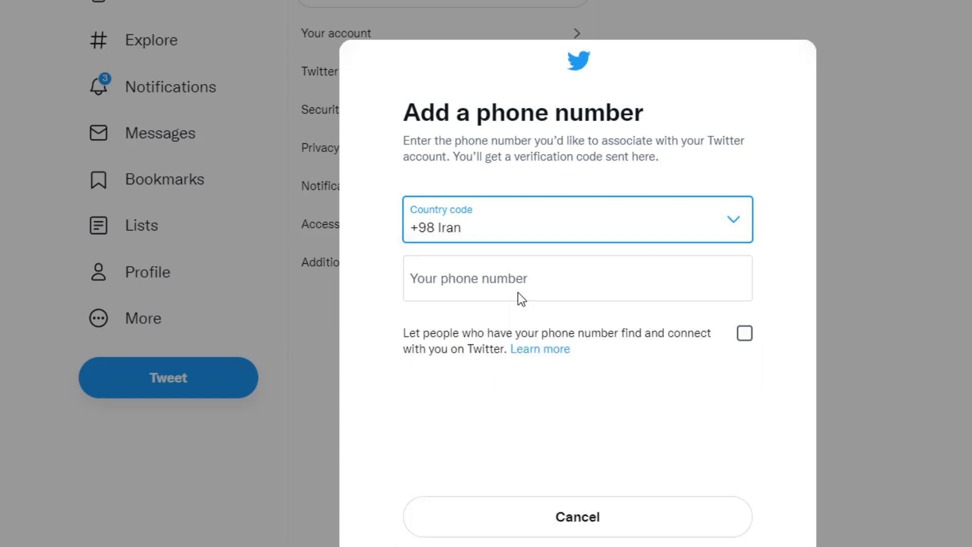
Step: Enter the new phone number and confirm sending the verification code to it
click(517, 284)
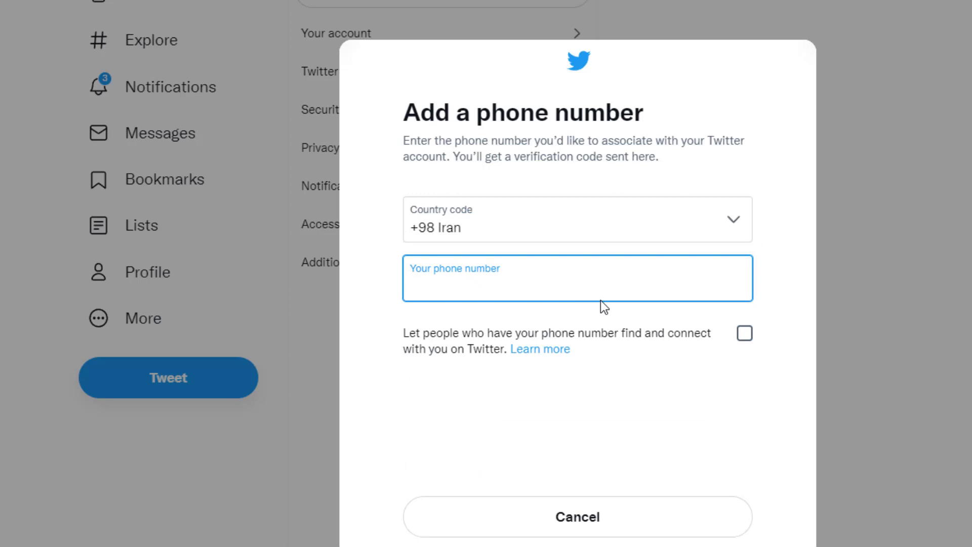
text(936)
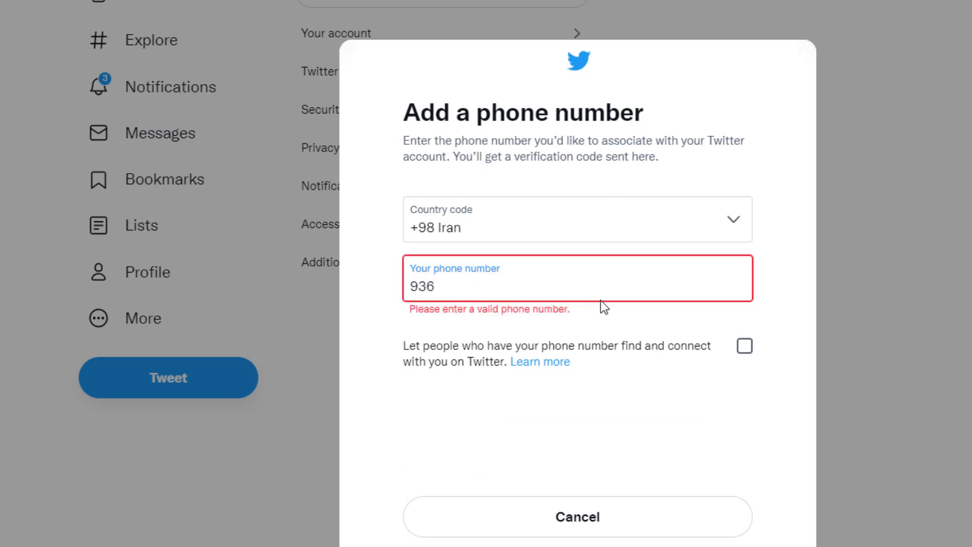
text(498)
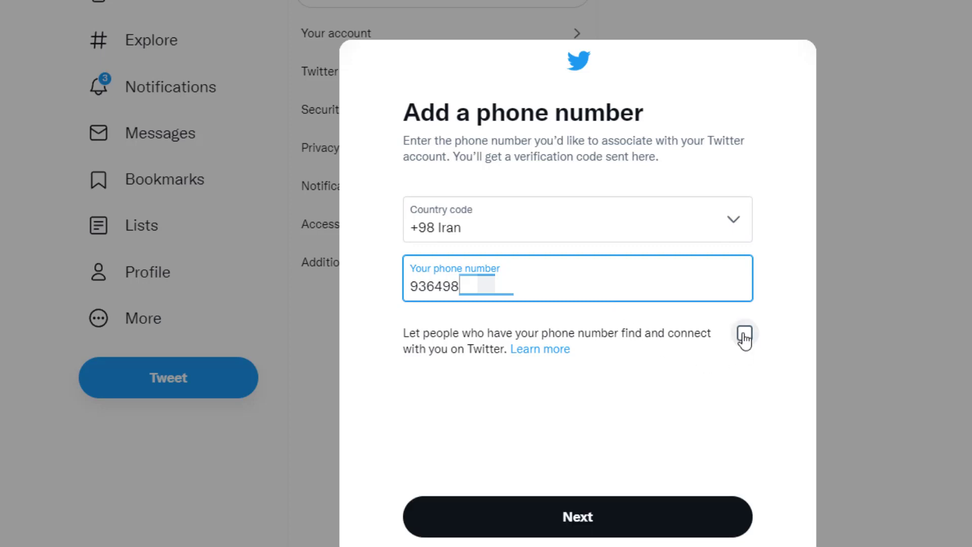
click(601, 521)
click(589, 333)
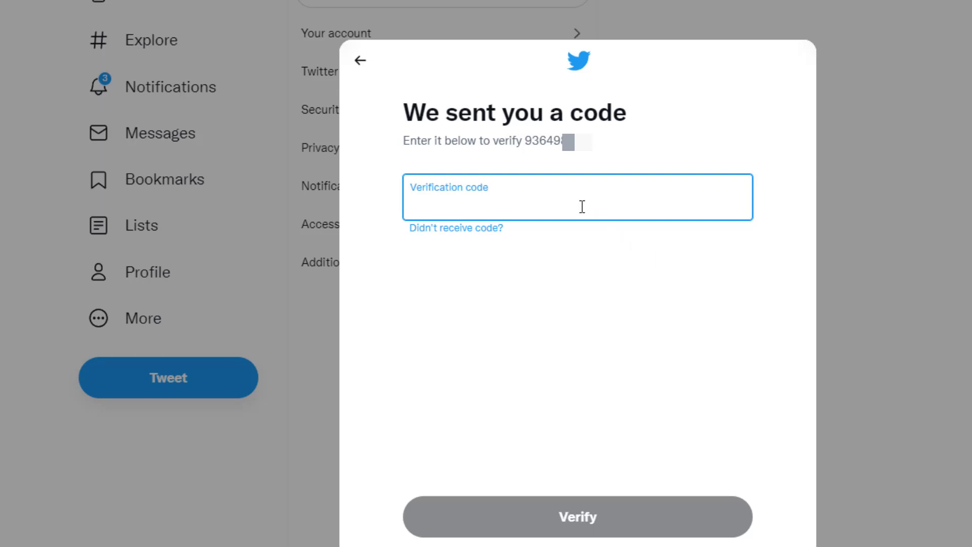
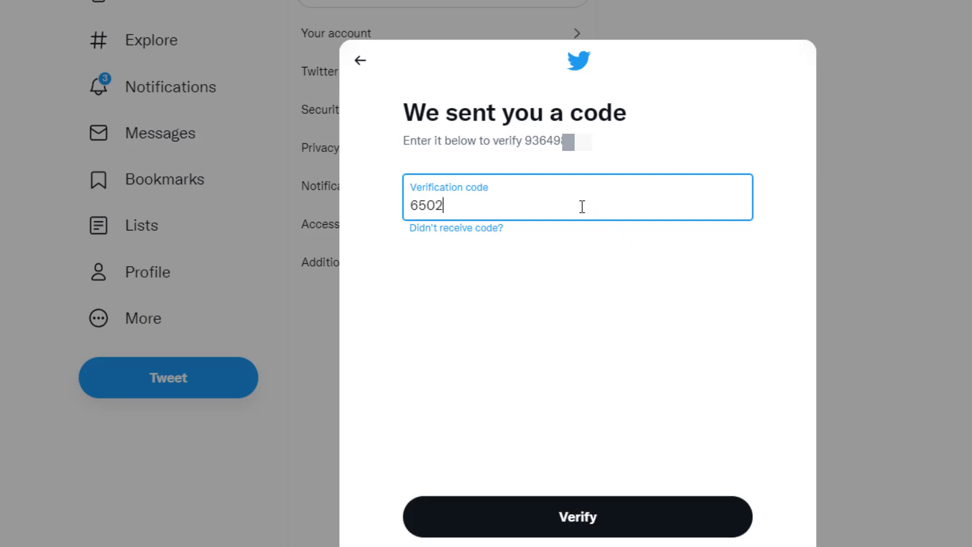
Step: Enter the texted verification code to confirm the +98 phone number
click(576, 532)
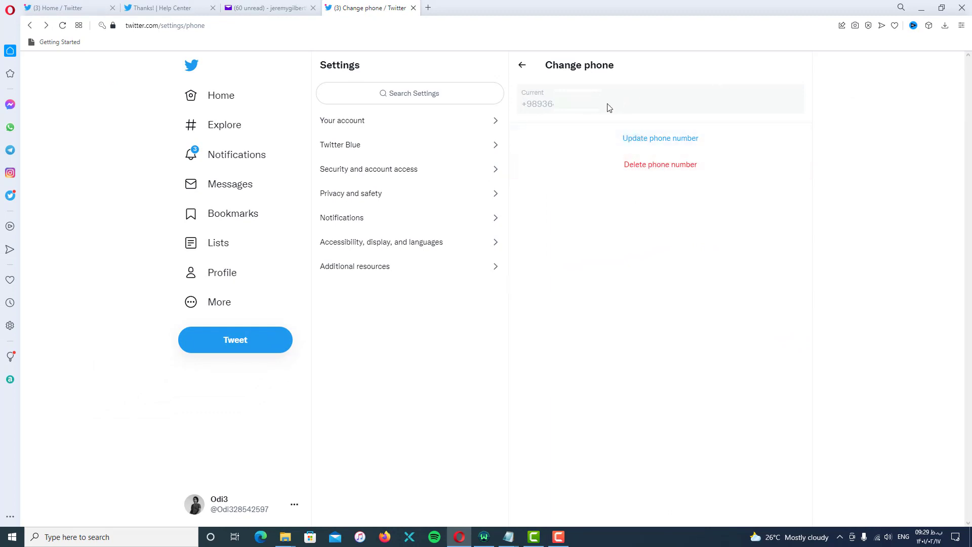
Step: Go to Settings and privacy, Your account, and open Account information
click(213, 303)
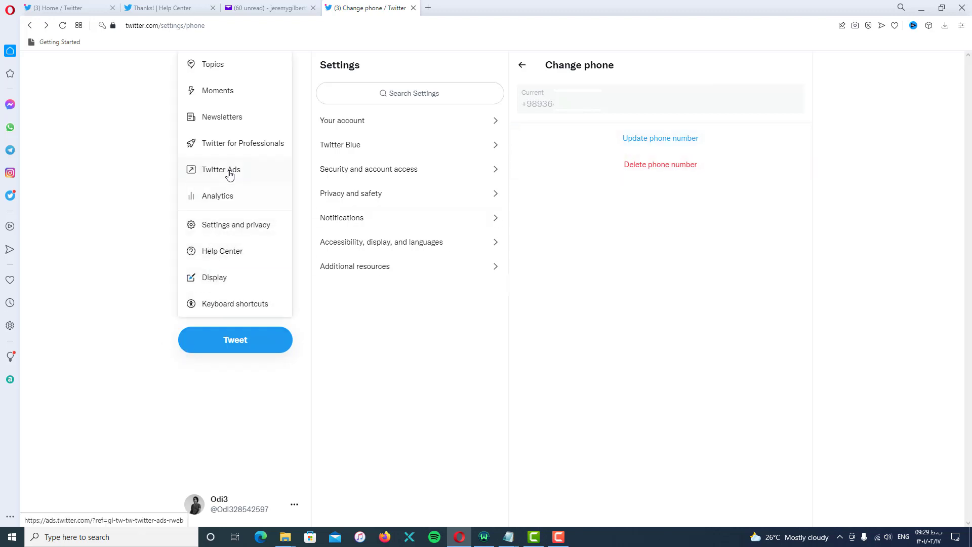
click(232, 228)
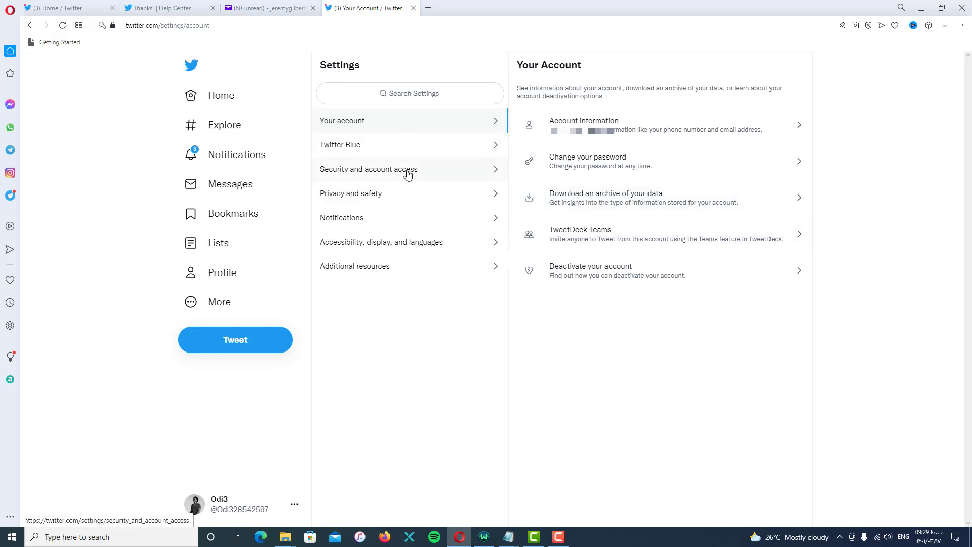
click(408, 175)
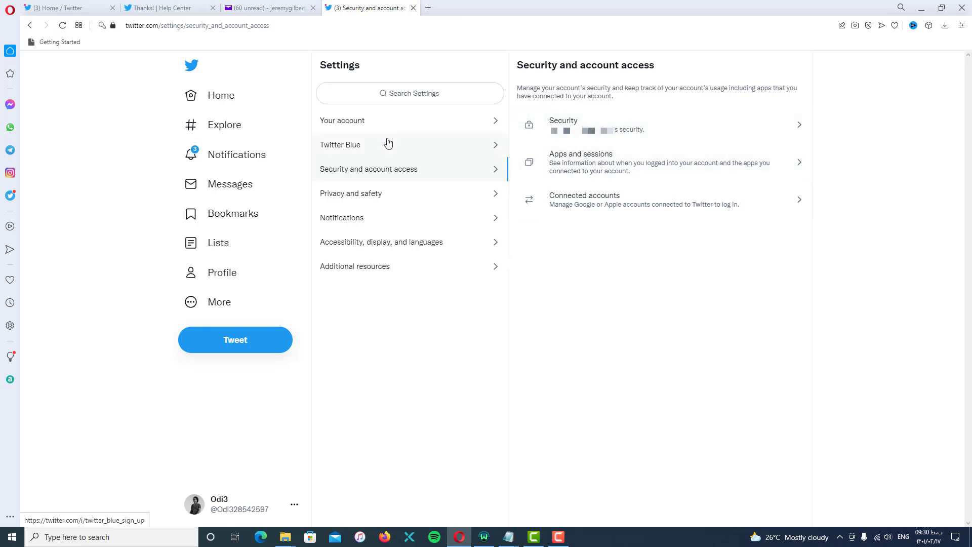
click(424, 124)
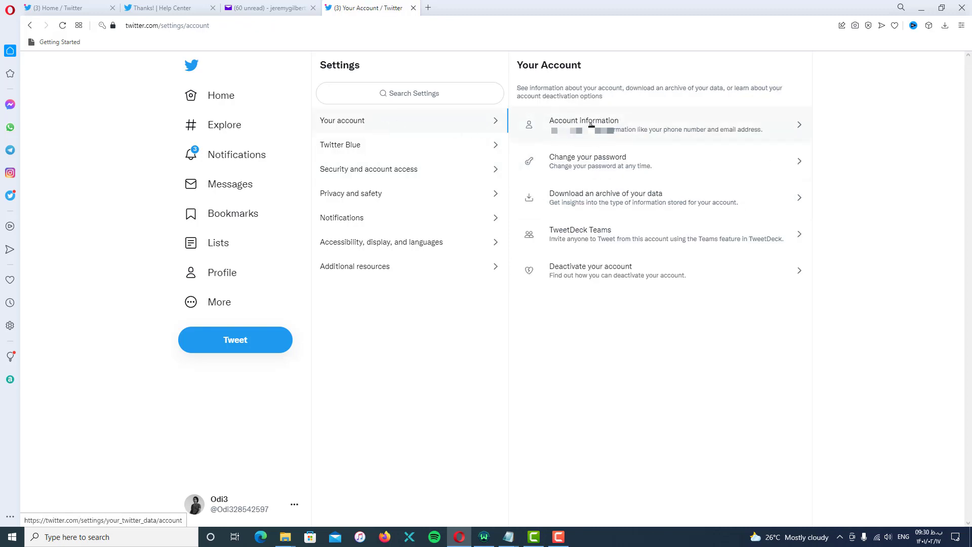
click(587, 126)
Step: Confirm the account password to view the account information, then go back Home
click(568, 150)
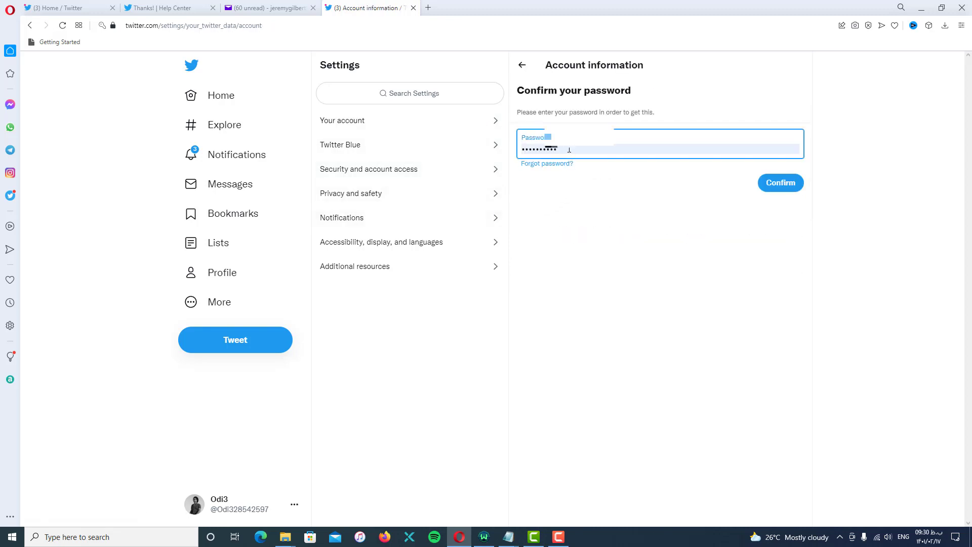
click(771, 189)
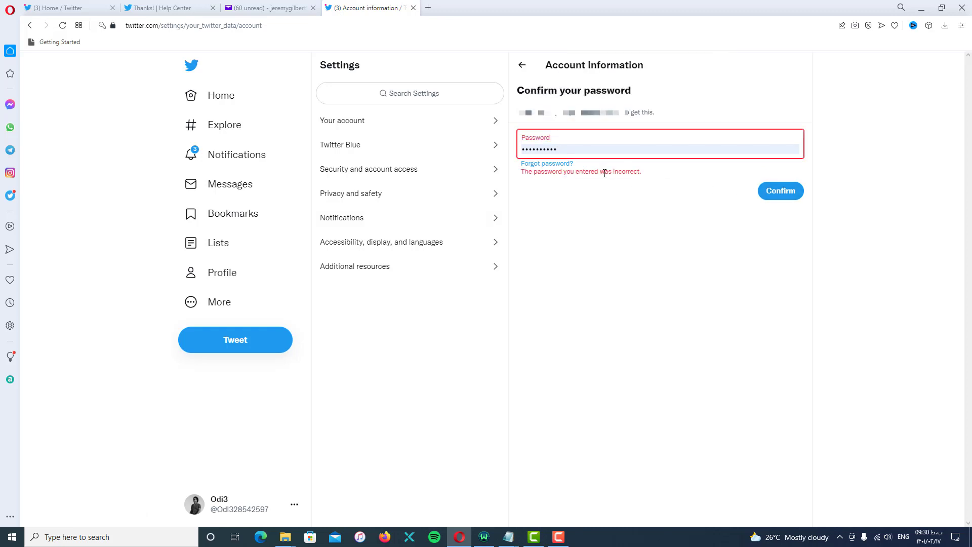
text(••)
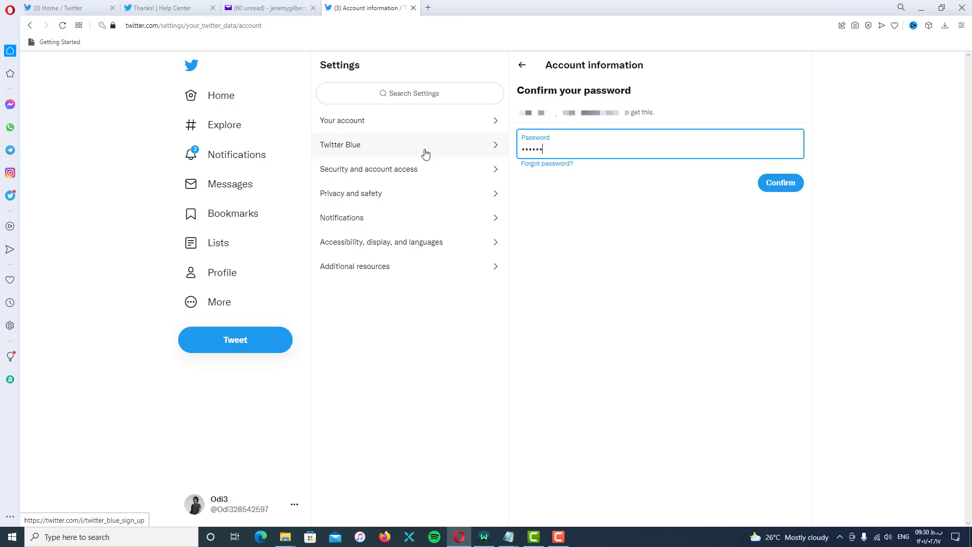
click(781, 187)
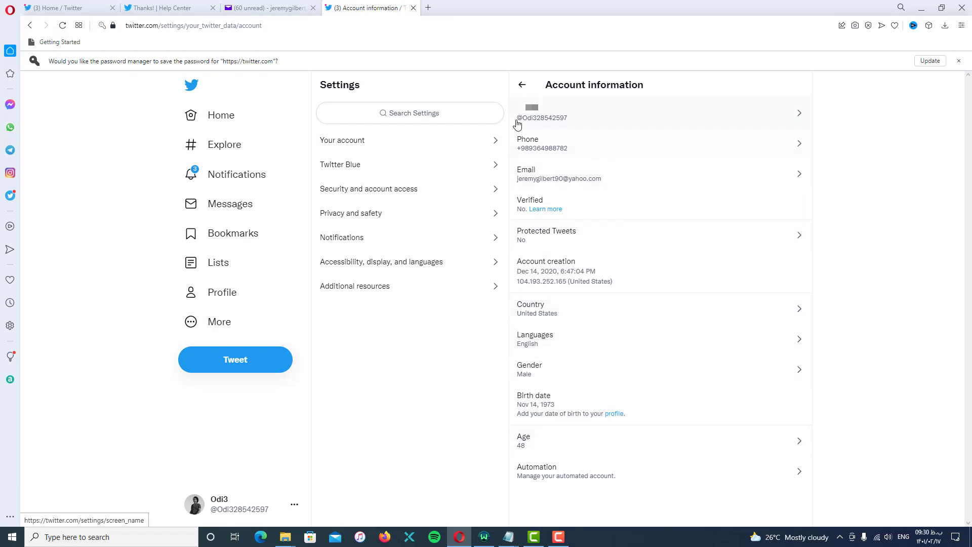
click(217, 120)
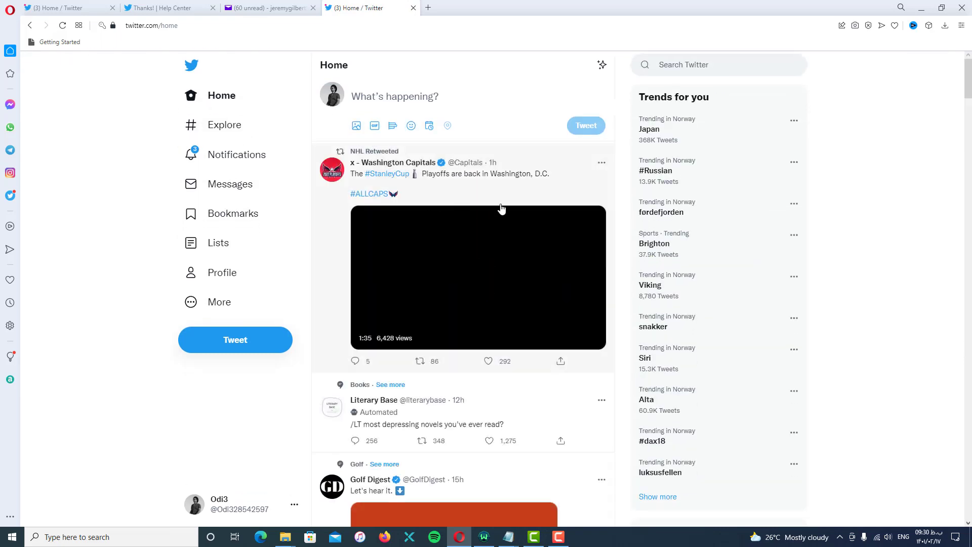
Step: Post the tweet 'hi i'm here' and check it at the top of the feed
click(420, 98)
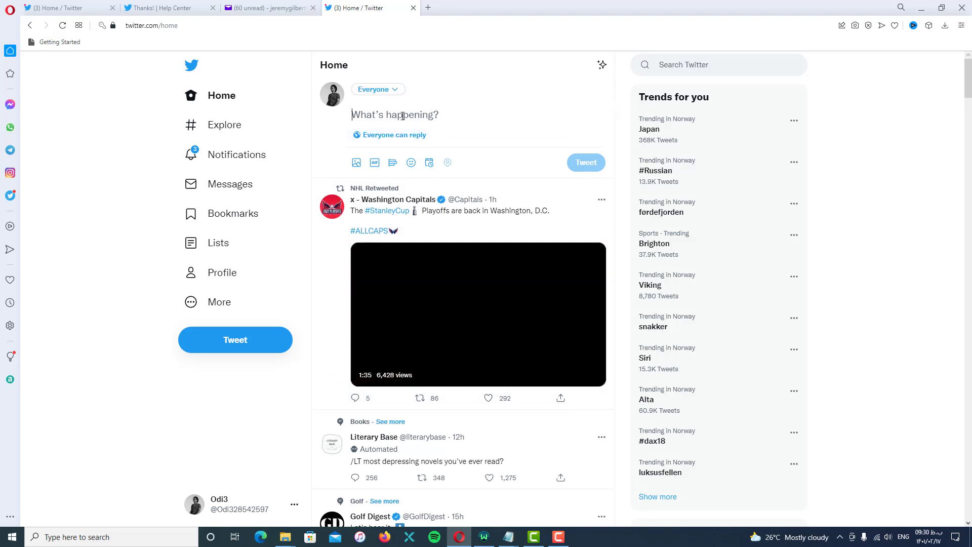
text(hi)
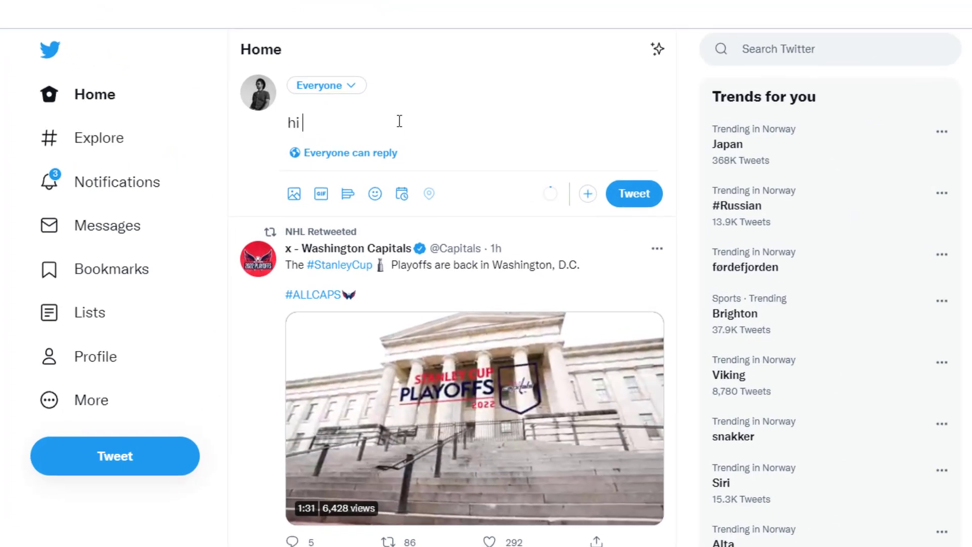
text( i'm here)
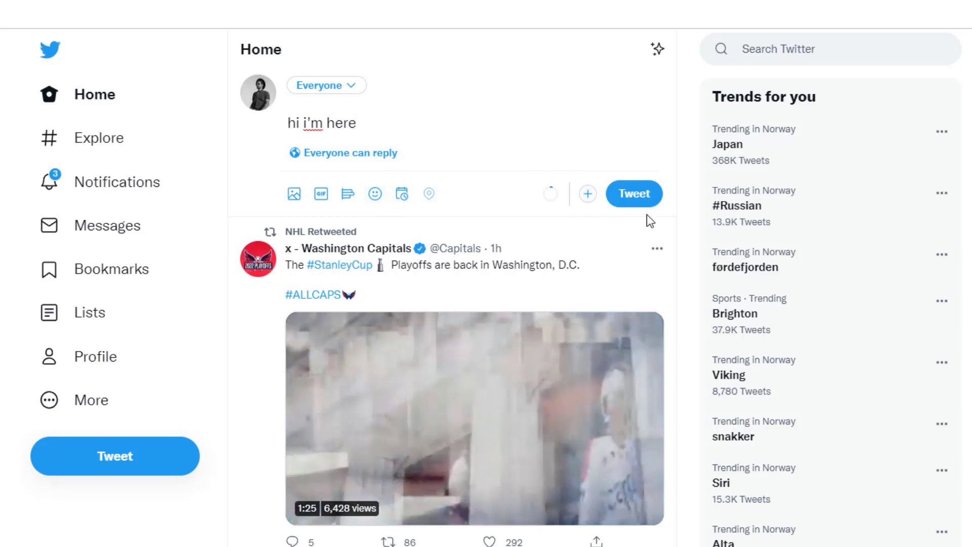
click(631, 195)
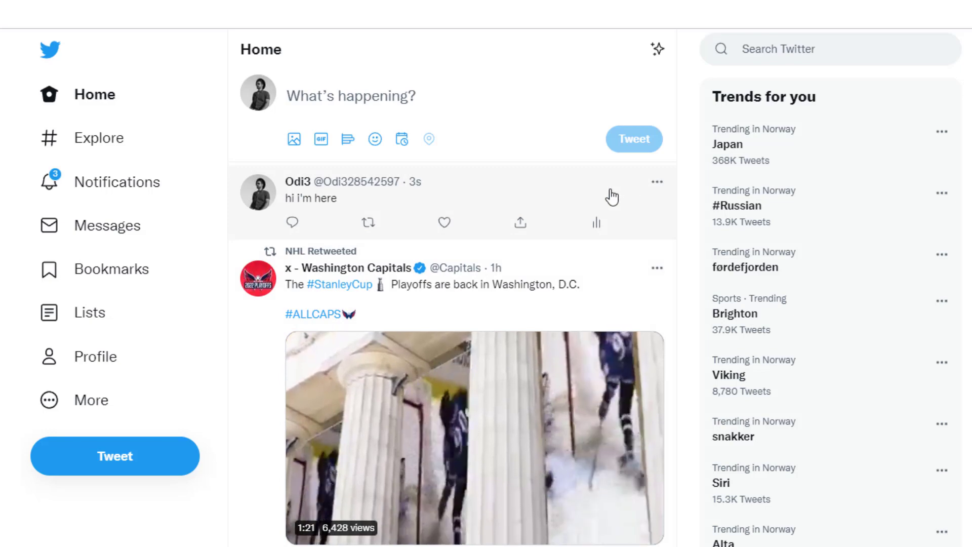
scroll(385, 192, down, 2)
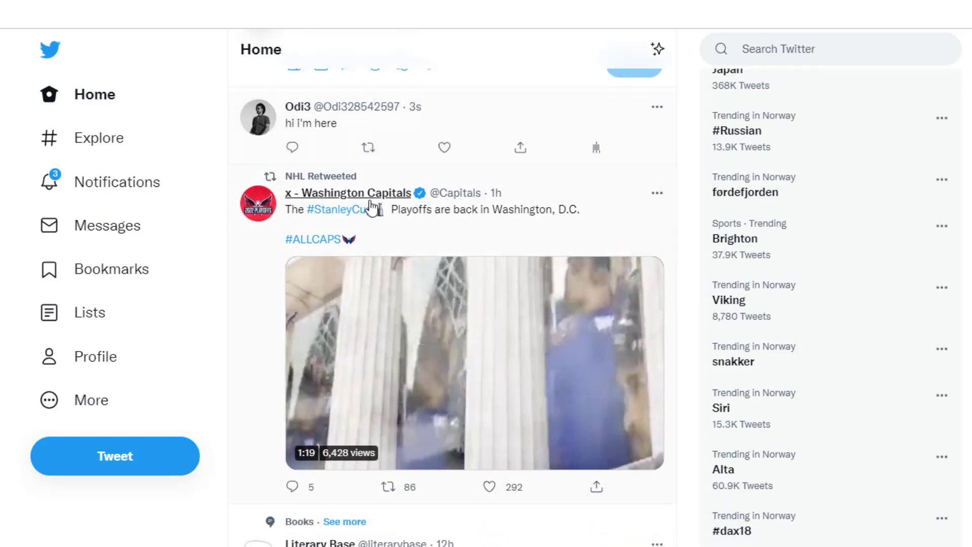
scroll(562, 238, up, 2)
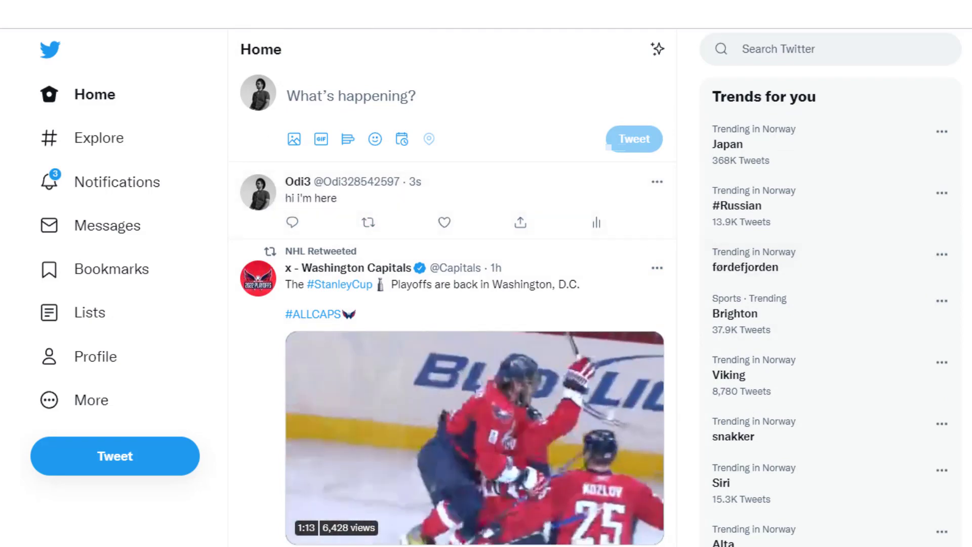
Step: Like the 'hi i'm here' tweet and view Account information in Settings and privacy
click(445, 226)
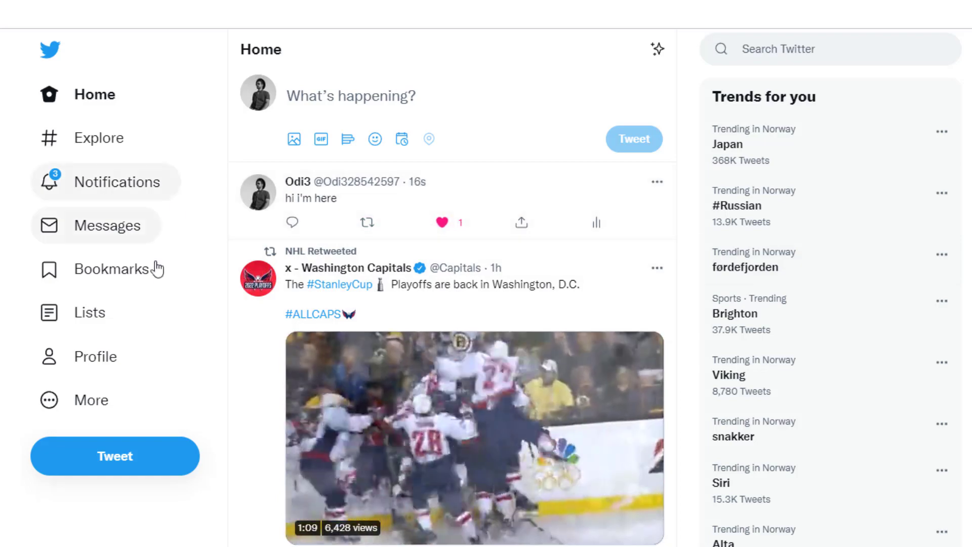
click(55, 399)
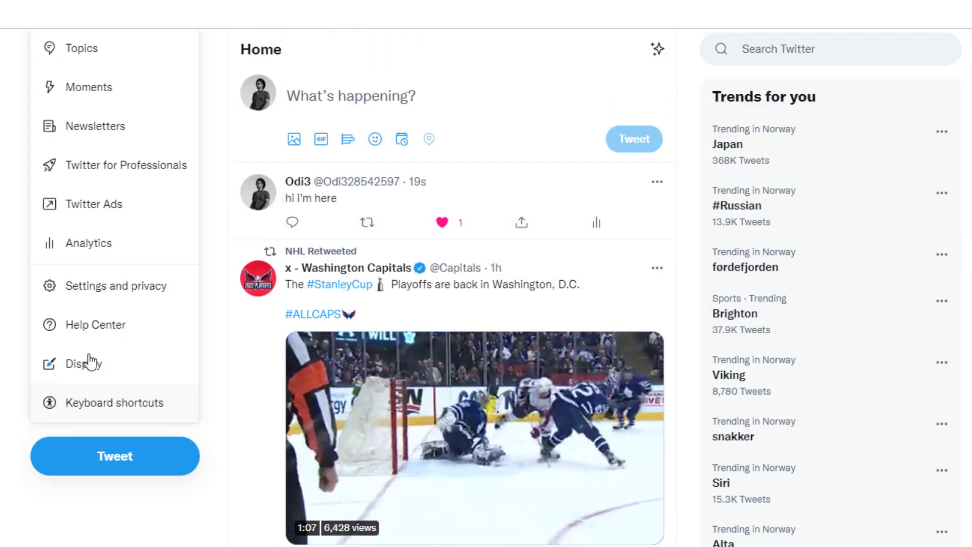
click(103, 296)
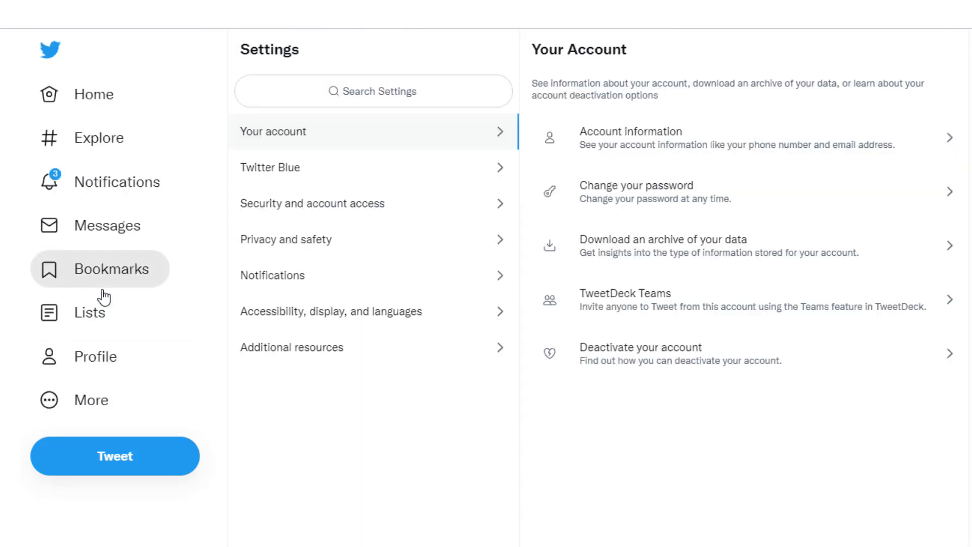
click(658, 149)
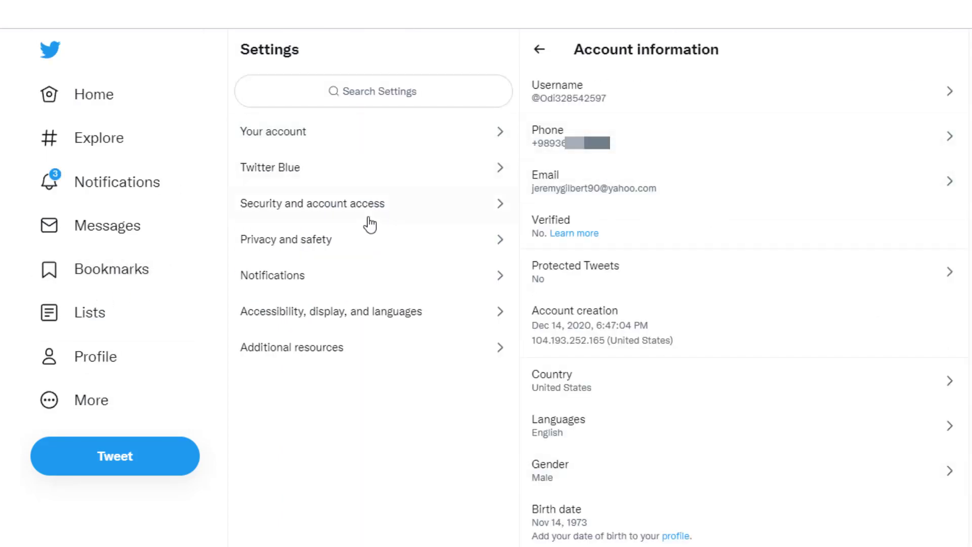
Step: Look over the Change your password page, then return to the Home feed
click(327, 144)
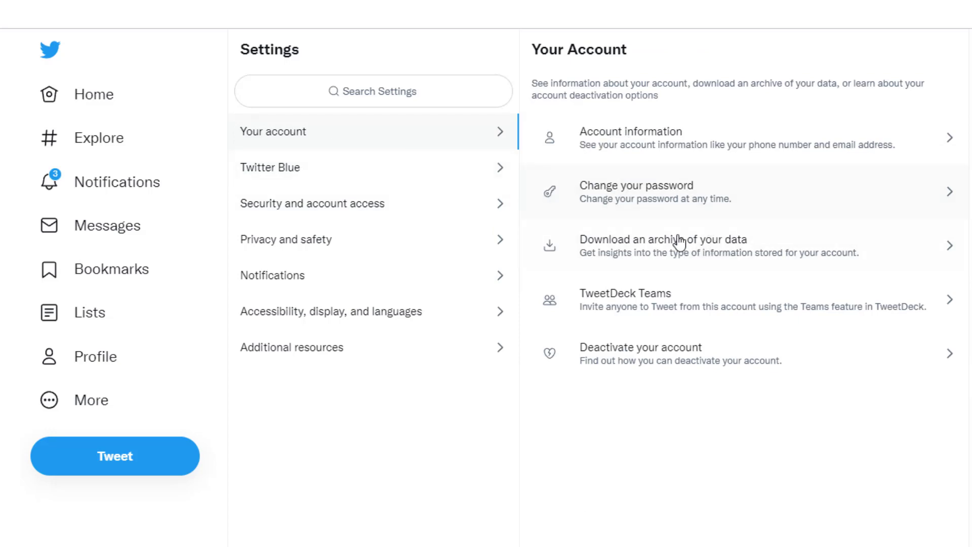
click(651, 195)
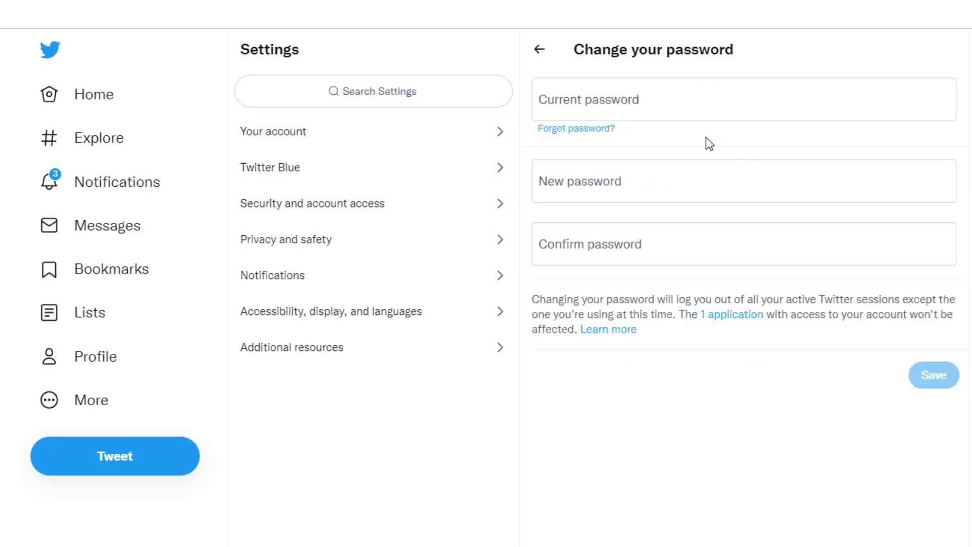
click(266, 140)
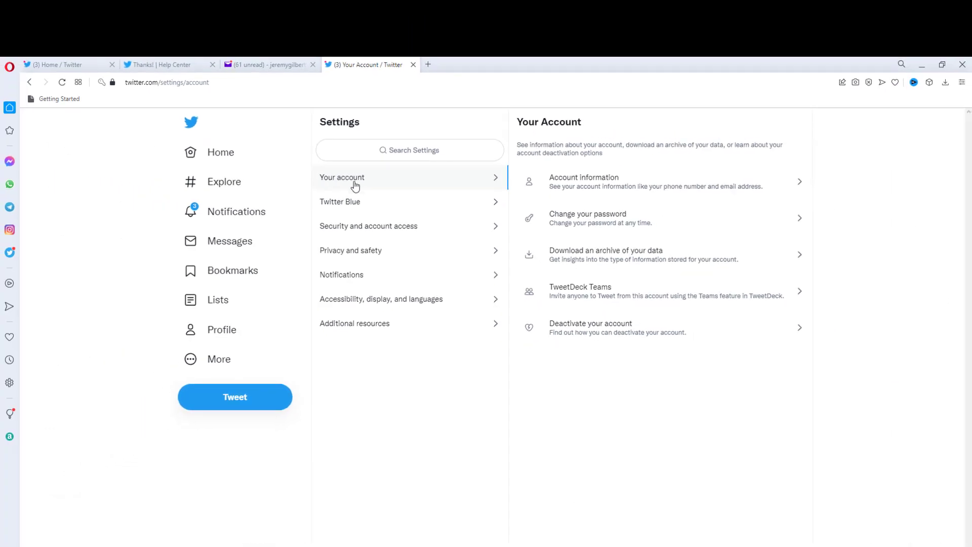
click(228, 154)
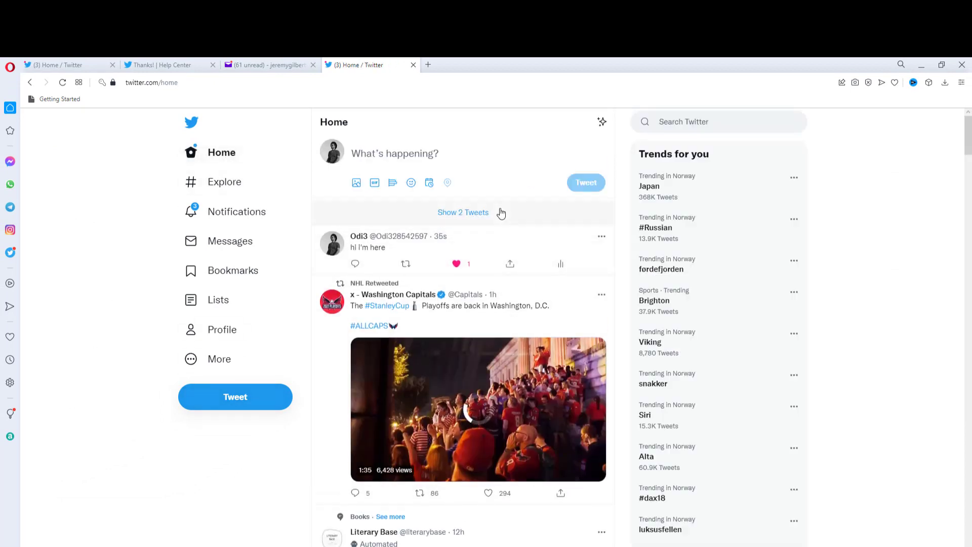
Step: Load YouTube in a new browser tab from the address-bar suggestion
click(429, 69)
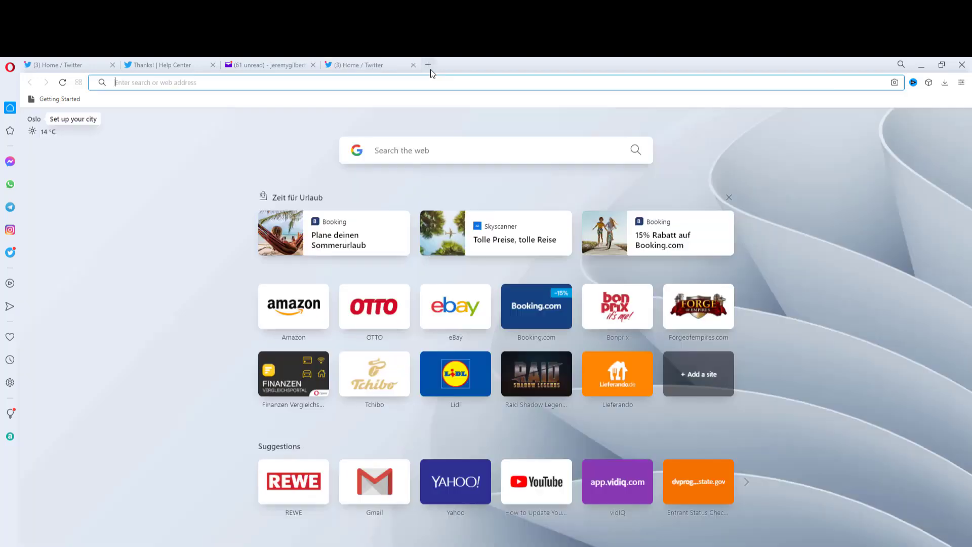
text(youtube.com)
click(258, 101)
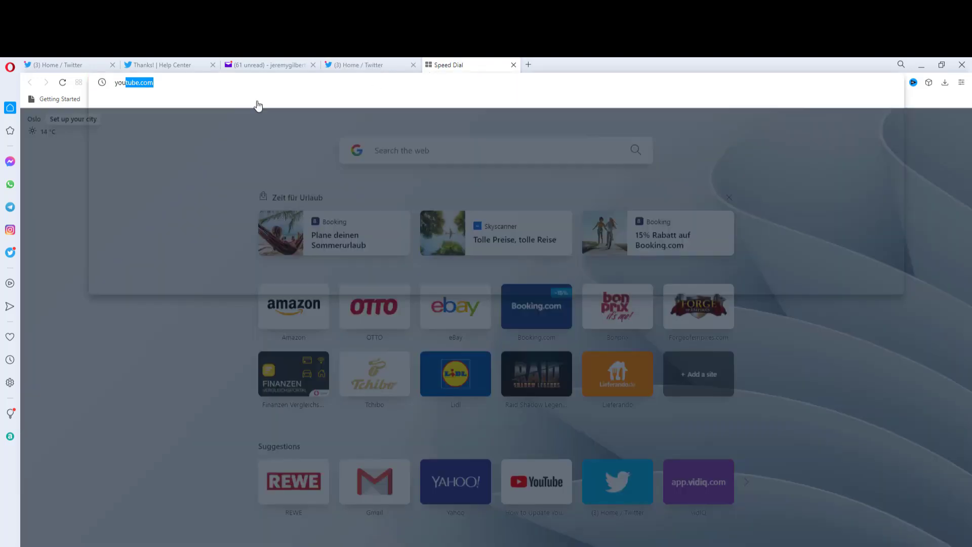